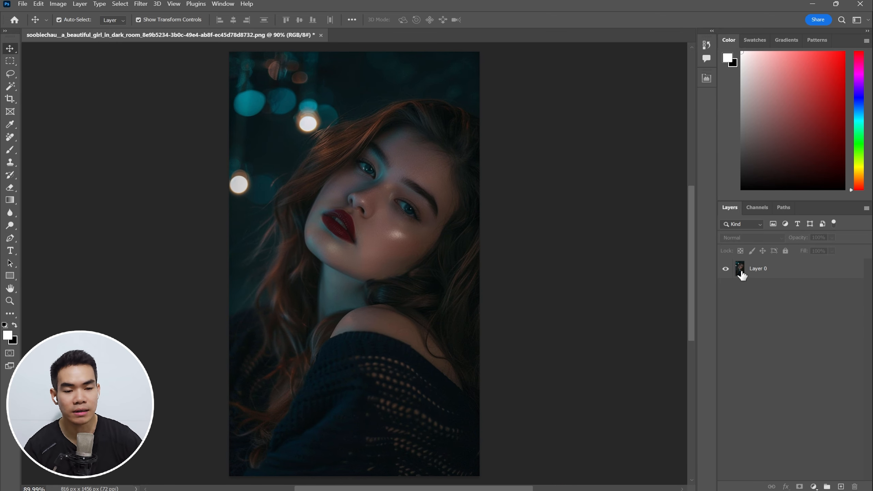
Add a red (#ff0000) Solid Color fill layer above the photo and set its blend mode to Color
click(813, 486)
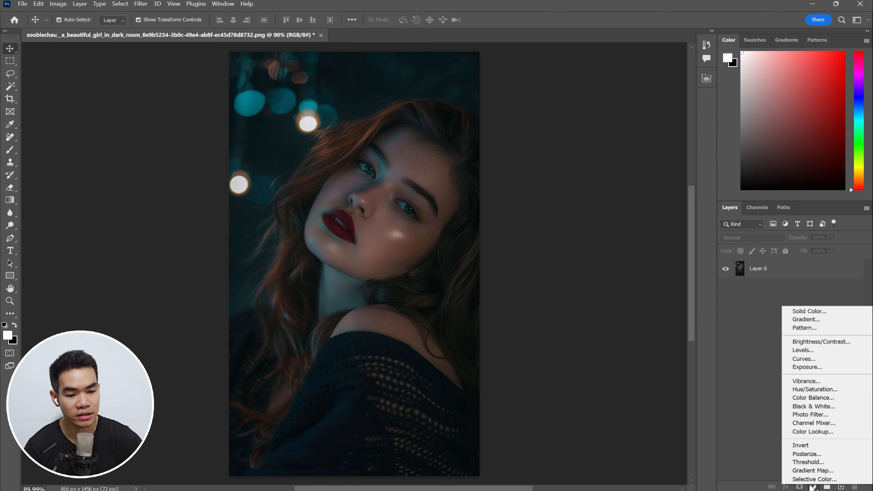
click(813, 312)
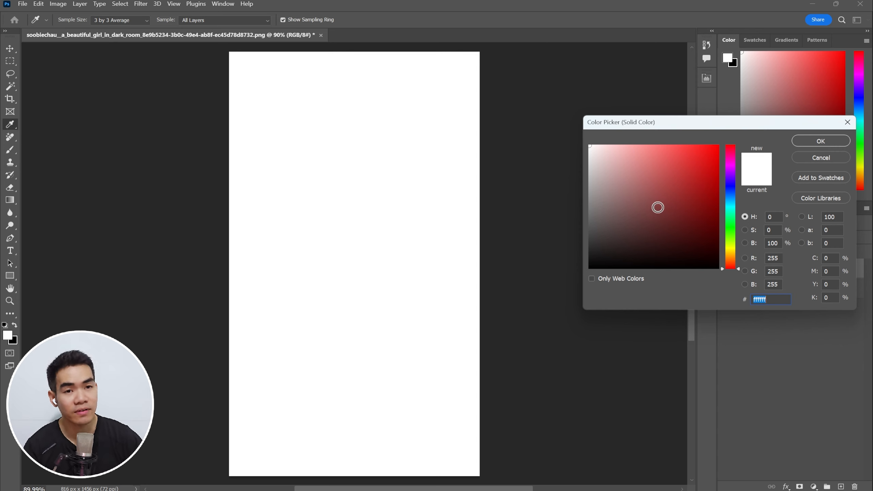
mouse_move(676, 179)
mouse_down()
mouse_move(691, 145)
mouse_move(722, 133)
mouse_up()
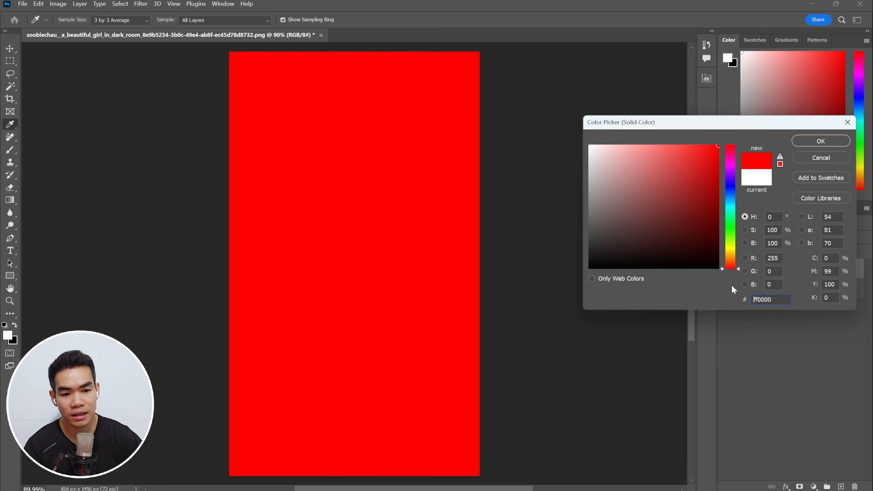
click(806, 142)
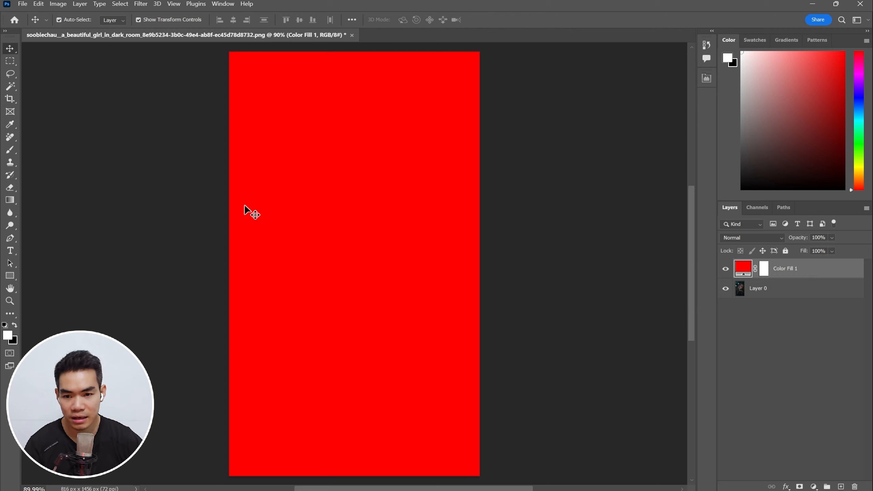
scroll(336, 185, up, 1)
scroll(362, 193, down, 1)
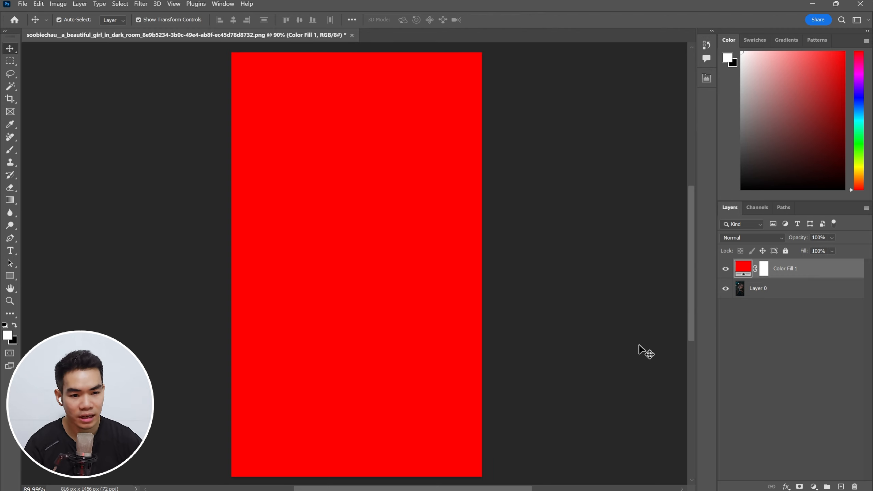
click(744, 240)
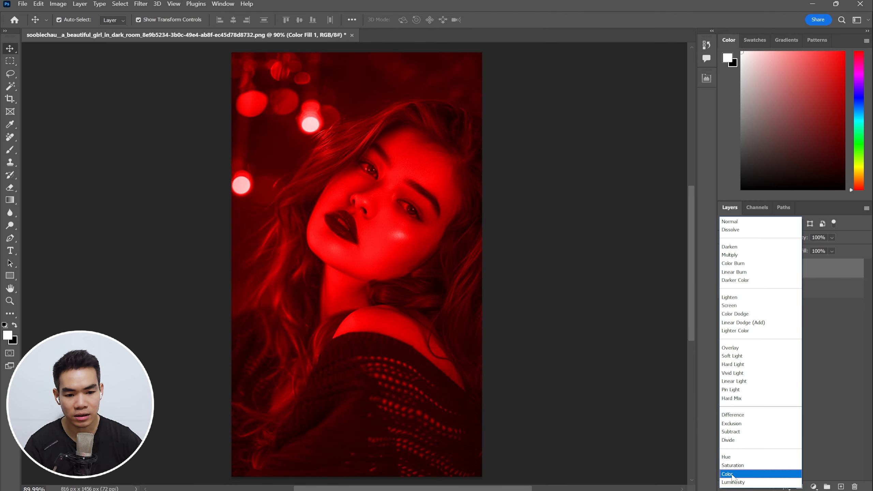
click(733, 474)
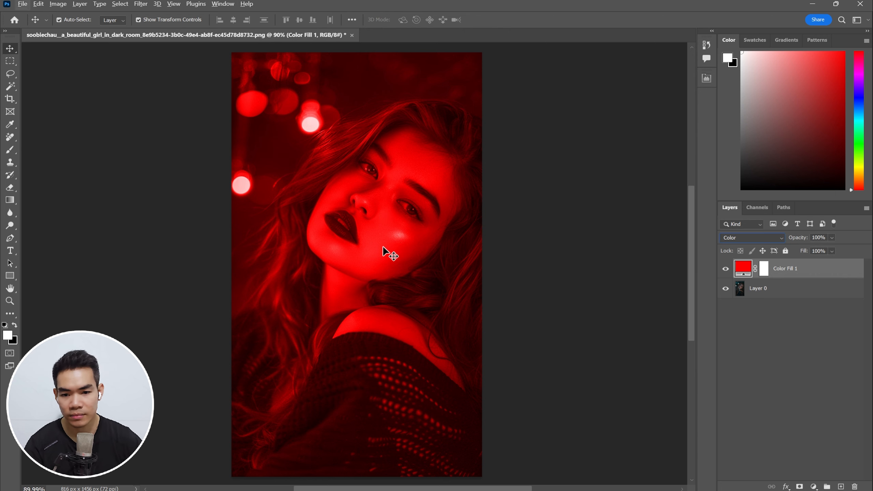
Draw a black-to-white linear gradient on the red fill's mask from the photo's upper-left corner diagonally toward the lower right
scroll(383, 256, up, 1)
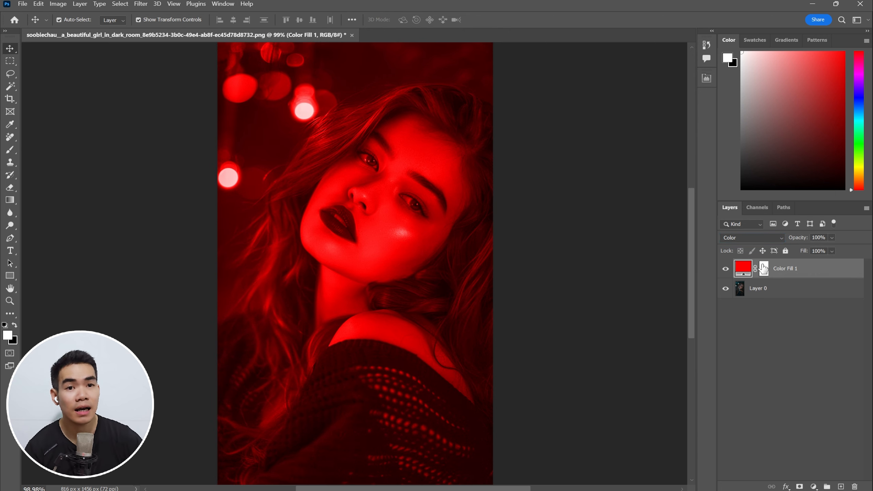
click(763, 269)
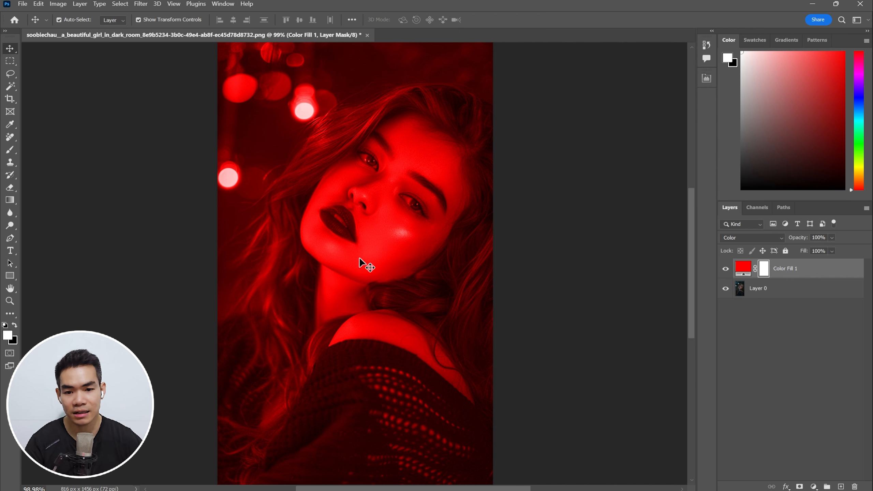
key(g)
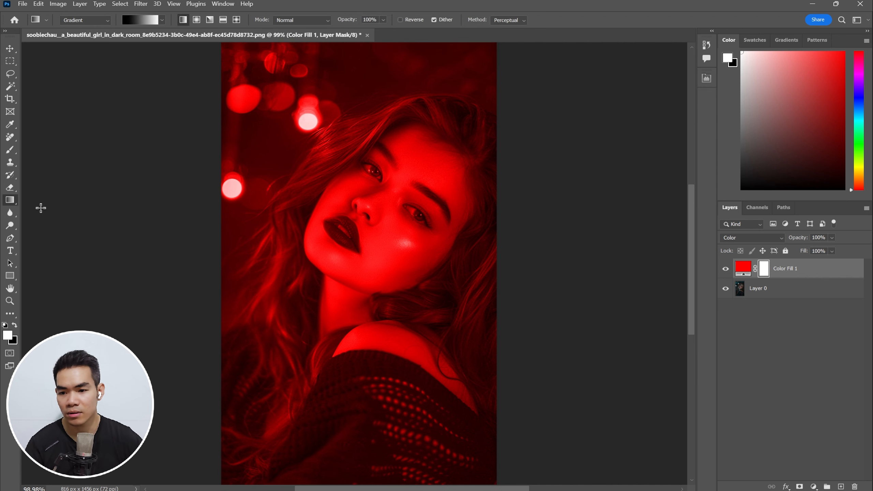
right_click(14, 202)
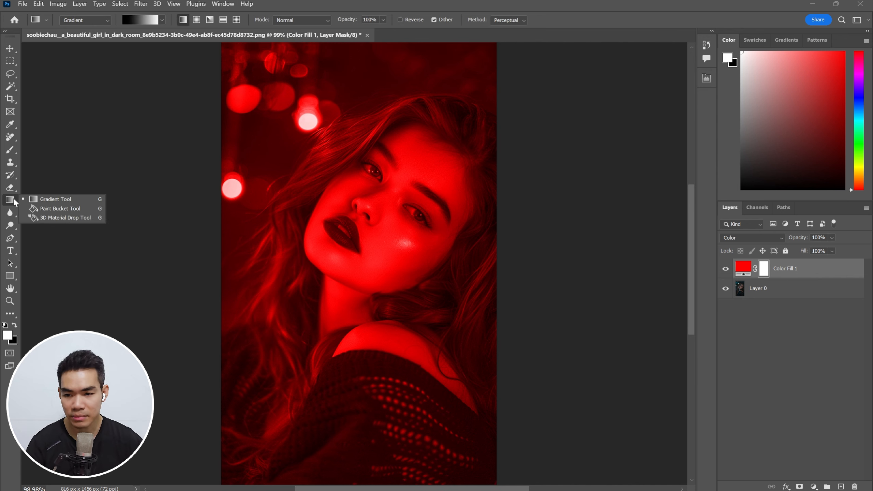
click(62, 199)
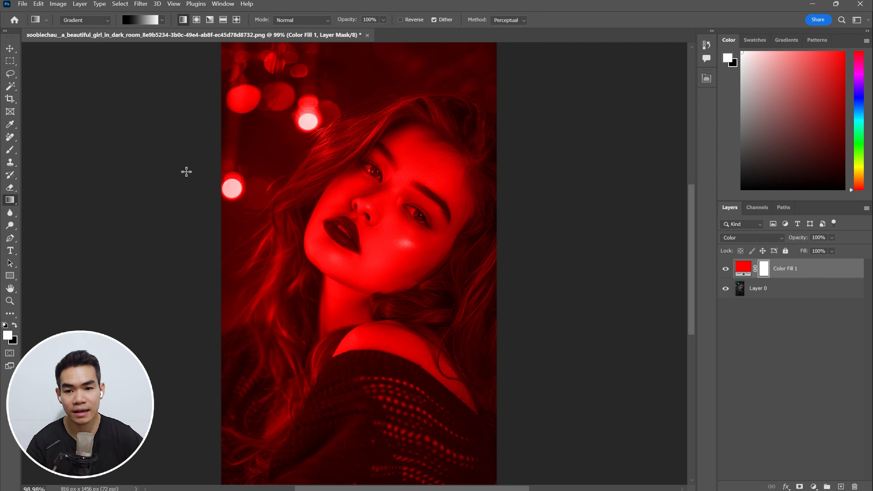
drag(294, 166, 291, 195)
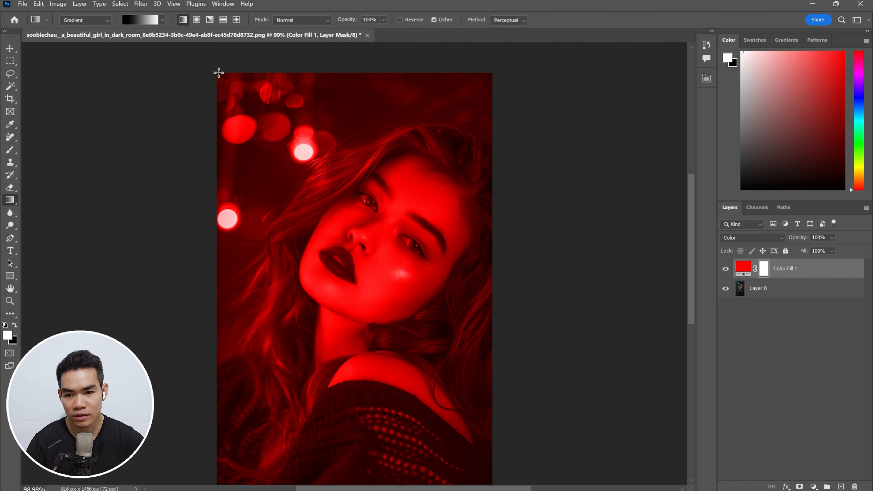
drag(223, 83, 448, 357)
Add a second Solid Color fill layer in cyan (#1dffec) above the red fill layer
click(813, 275)
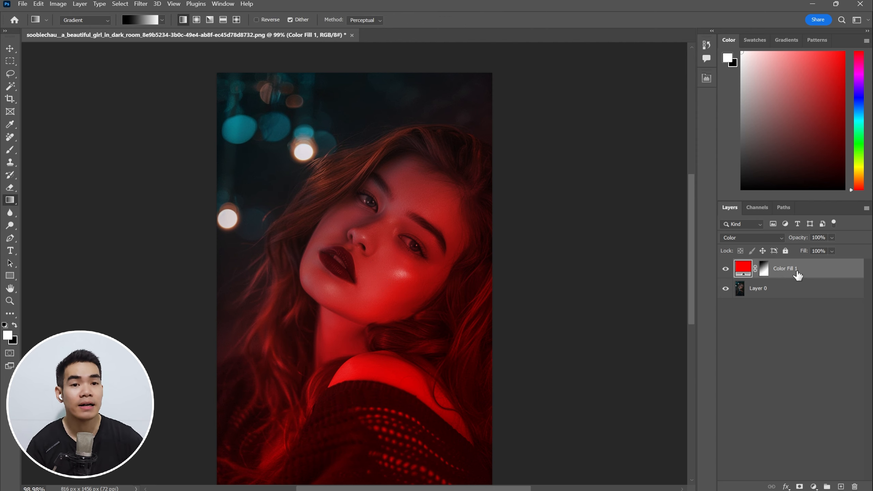
click(814, 486)
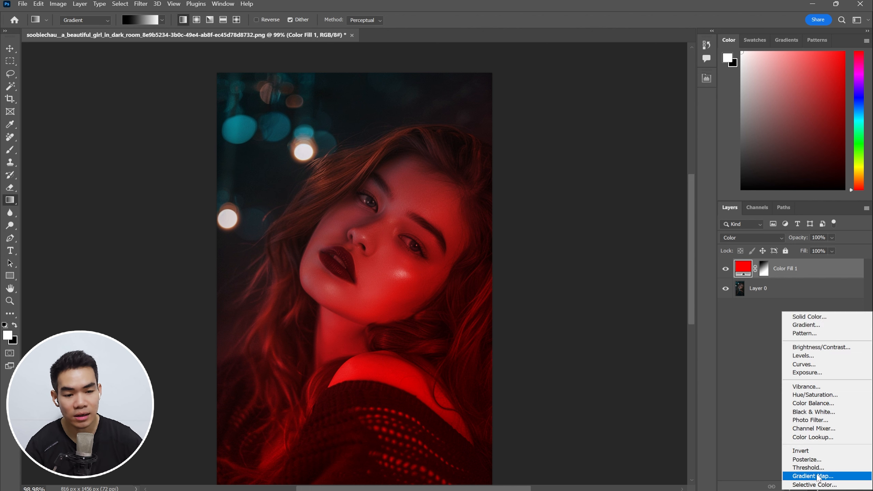
click(806, 322)
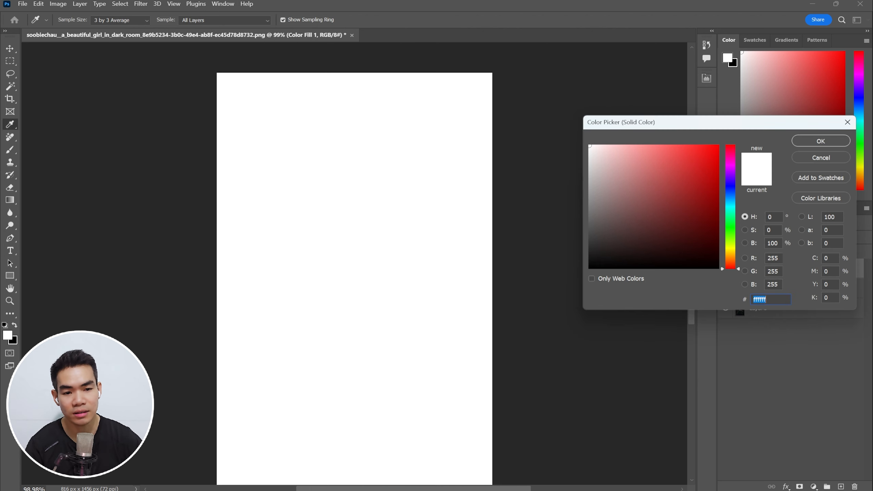
drag(734, 217, 735, 214)
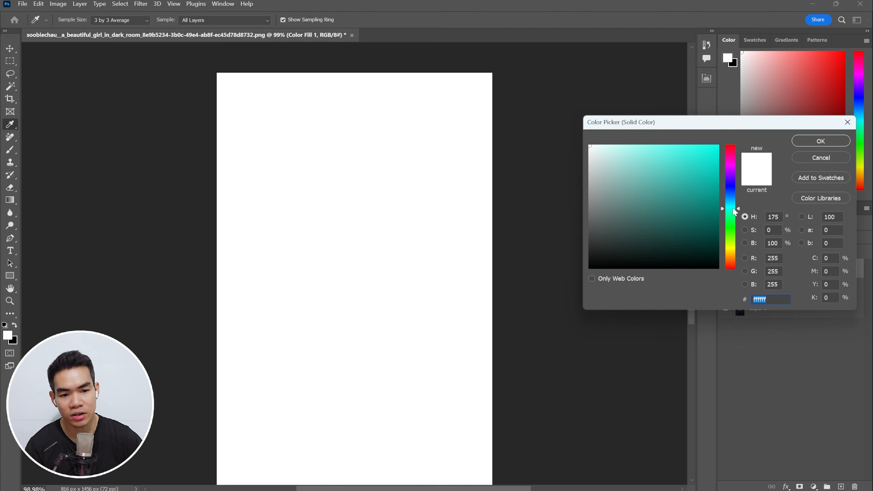
click(704, 146)
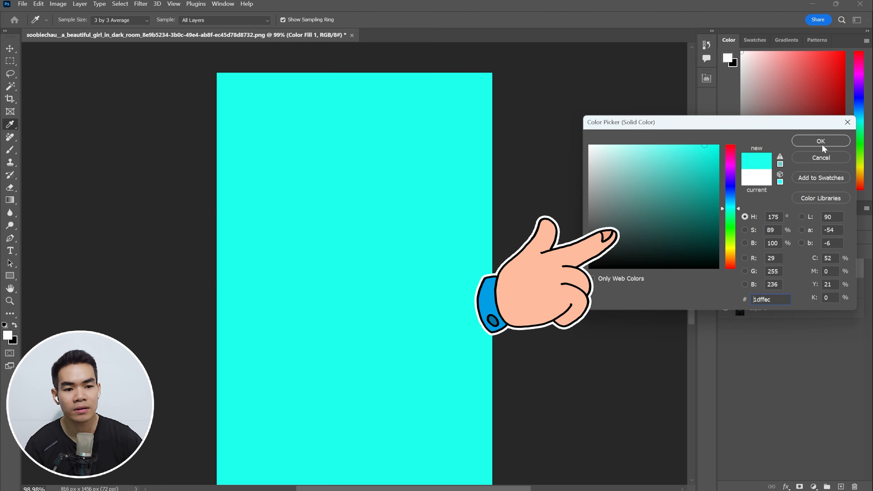
click(821, 141)
Set the cyan fill layer's blend mode to Color
key(g)
click(742, 238)
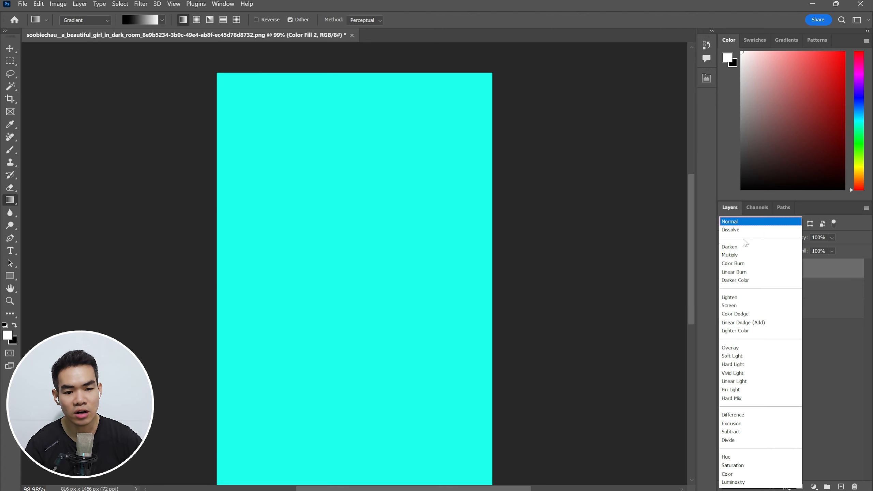
click(748, 477)
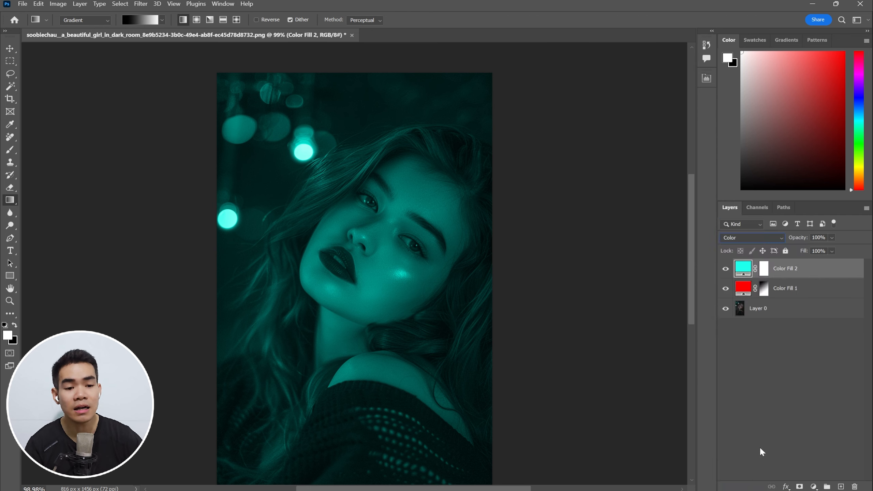
click(731, 241)
click(746, 476)
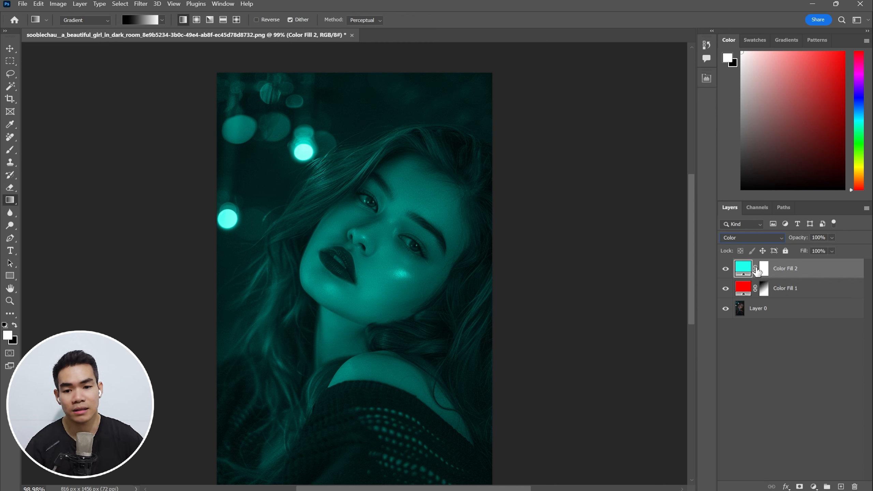
Draw a black-to-white gradient on the cyan fill's mask from the photo's lower-right corner diagonally toward the upper left
click(764, 268)
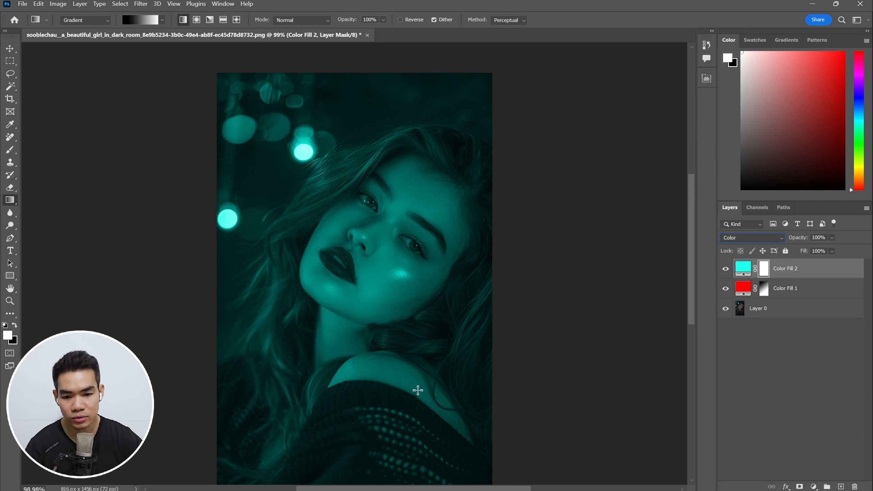
drag(494, 482, 263, 132)
key(v)
Examine up close how the cyan and red light blend across the face, hair and shoulder
scroll(382, 264, up, 3)
scroll(445, 289, up, 4)
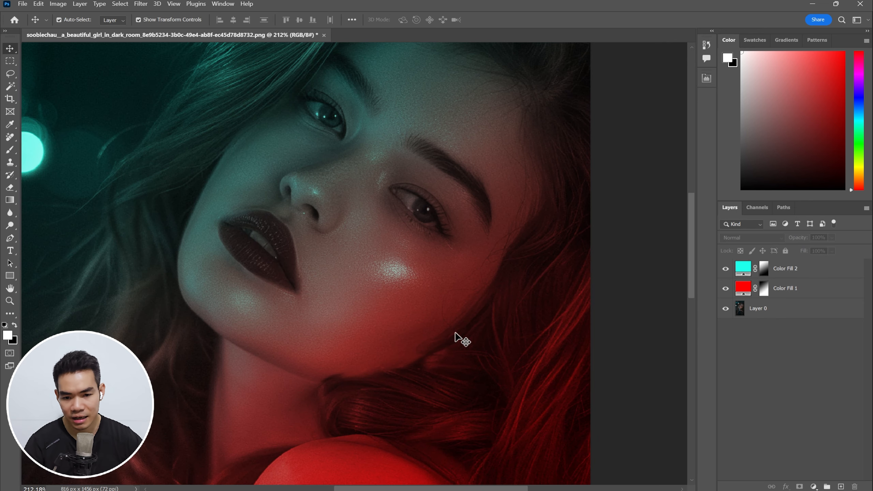
drag(444, 375, 409, 169)
scroll(373, 318, down, 4)
scroll(375, 272, down, 4)
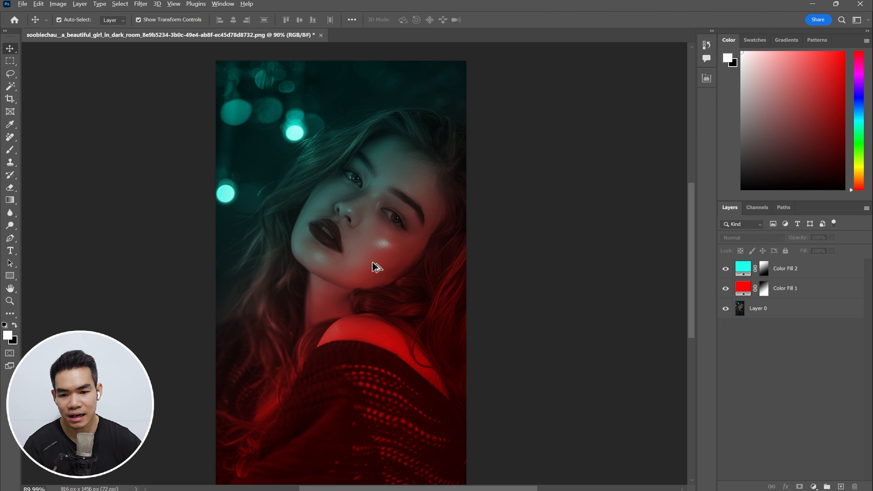
scroll(376, 265, up, 2)
drag(398, 326, 382, 269)
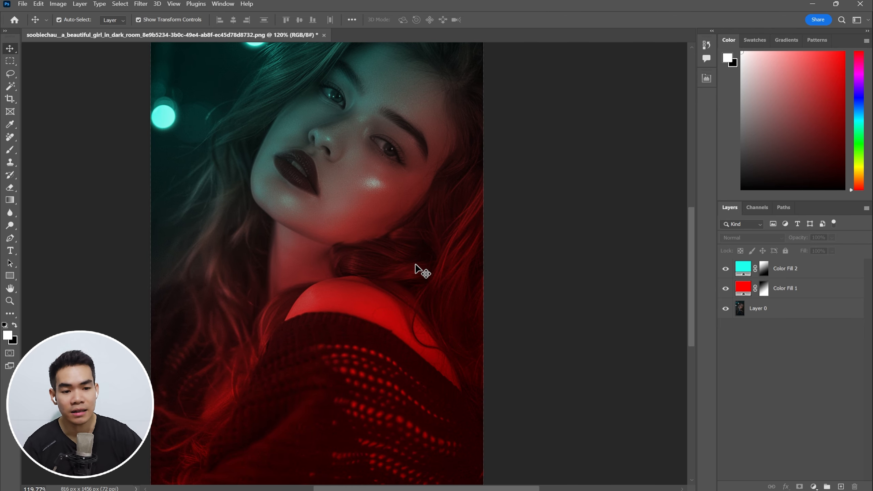
click(846, 292)
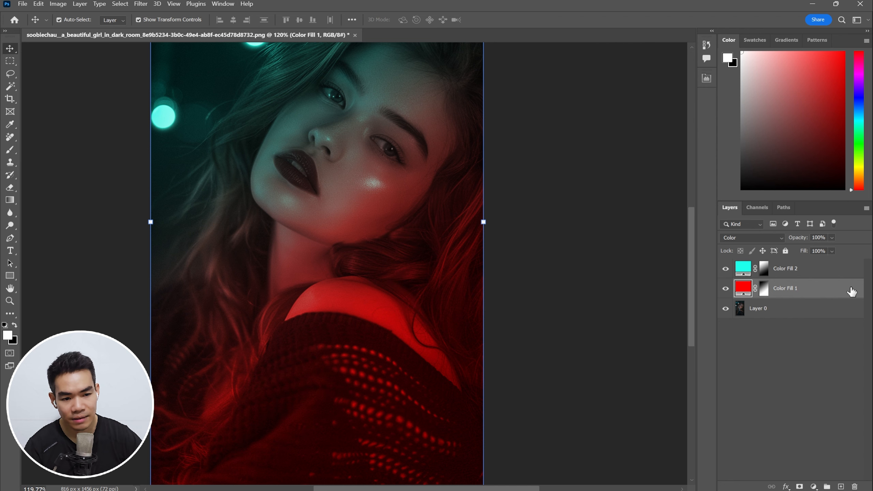
double_click(851, 291)
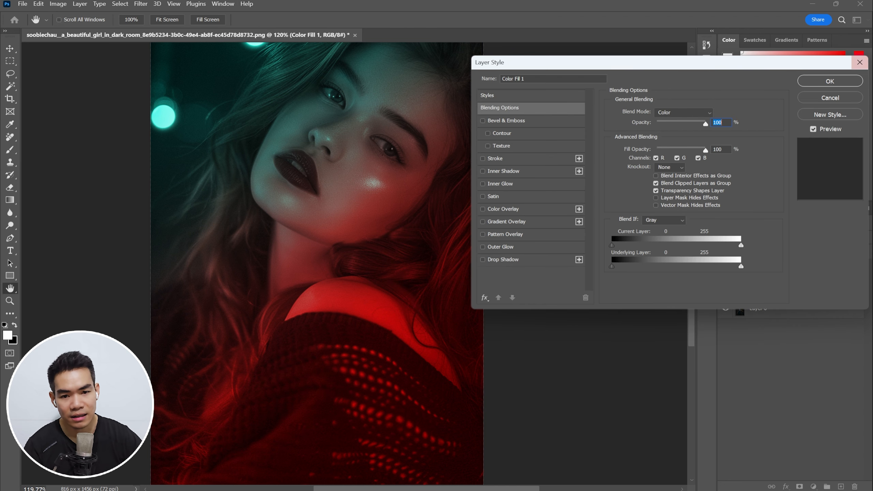
click(824, 81)
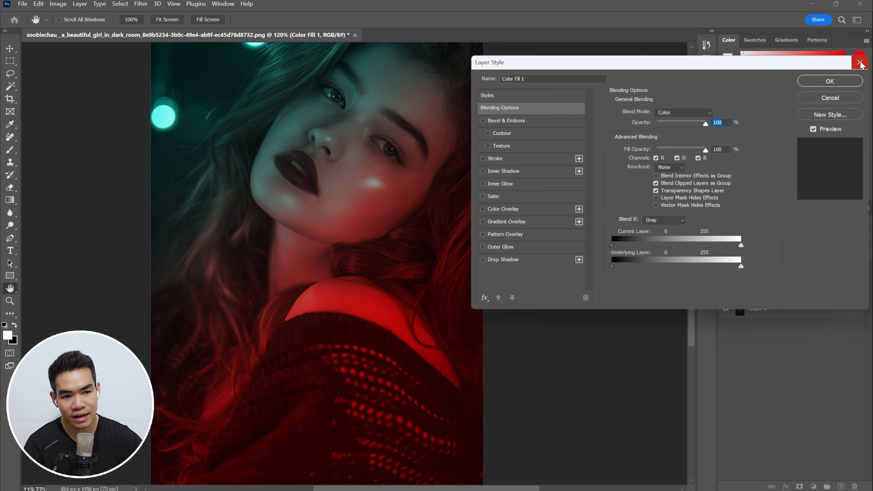
Split the red fill's Underlying Layer black slider in Blend If to 0 / 42 to protect the dark tones
right_click(844, 289)
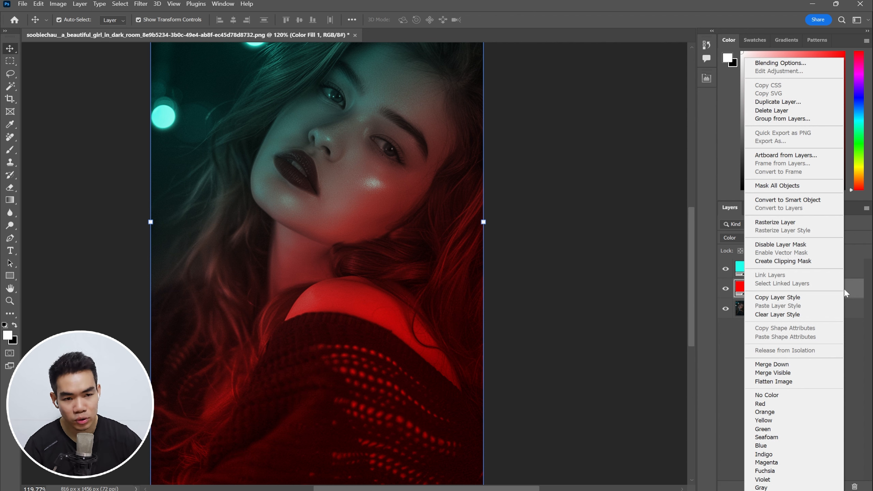
click(787, 63)
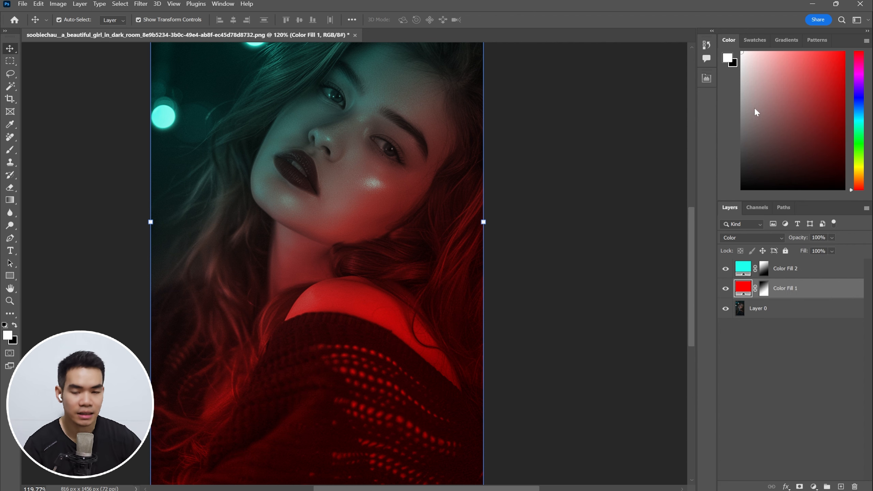
drag(553, 68, 552, 75)
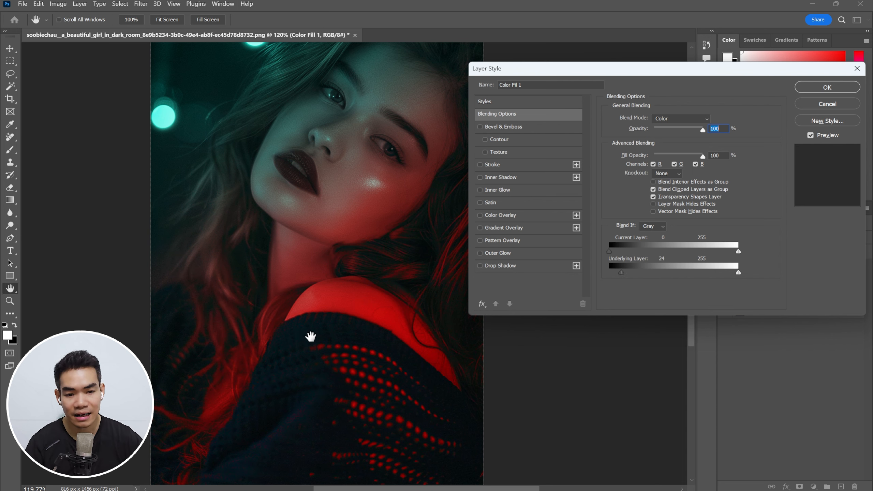
key(alt)
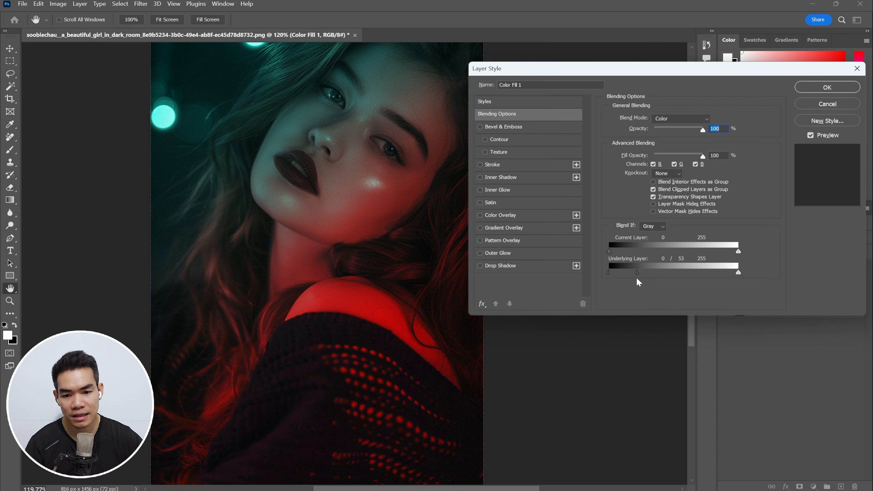
drag(630, 281, 631, 282)
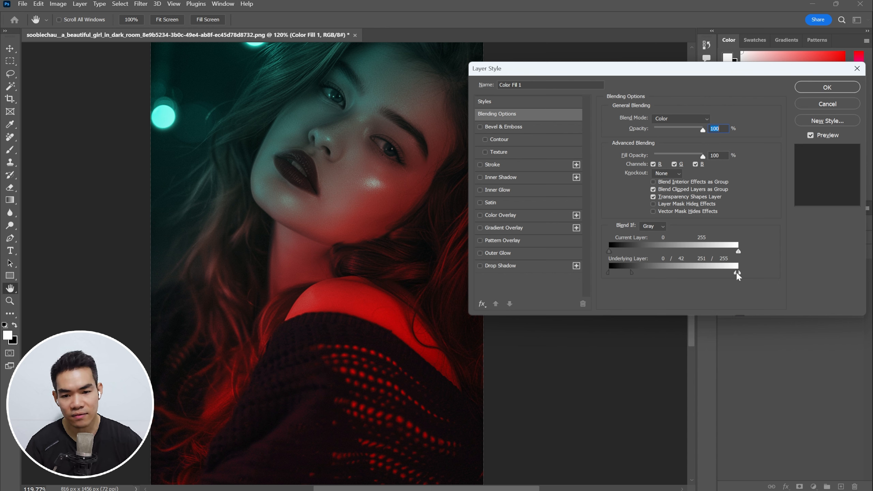
Split the red fill's Underlying Layer white slider to 219 / 255 and apply the blending options
drag(700, 267, 702, 264)
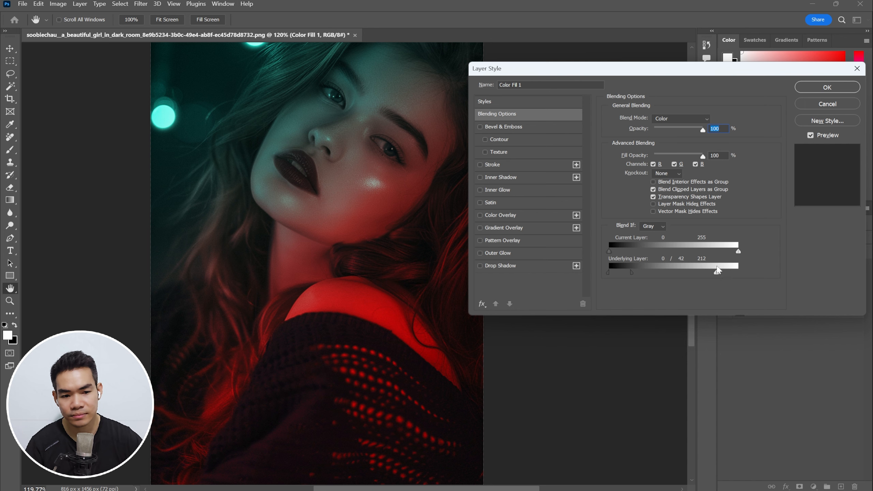
key(alt)
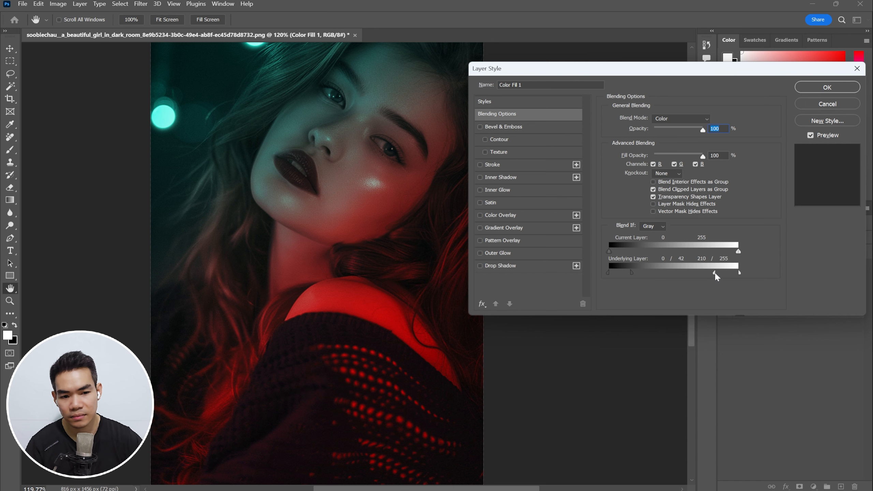
drag(721, 272, 719, 272)
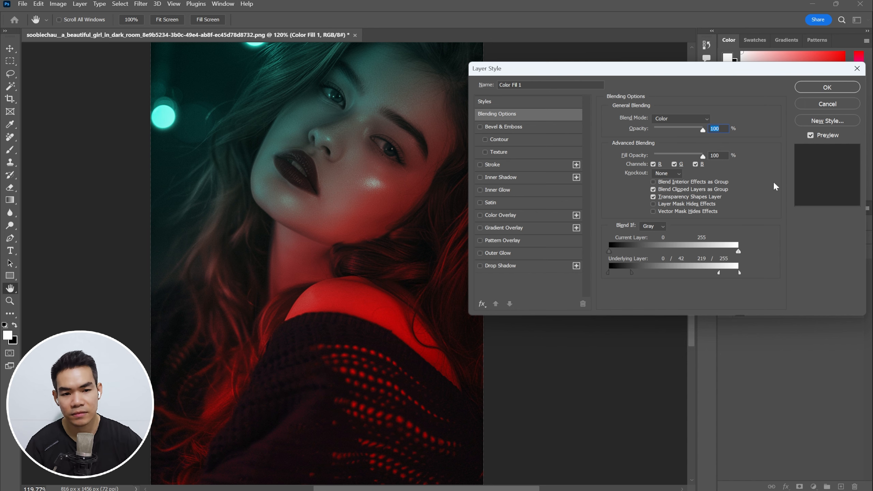
click(828, 89)
Split the cyan fill's Underlying Layer black slider in Blend If to 0 / 38 and apply it
scroll(370, 254, down, 4)
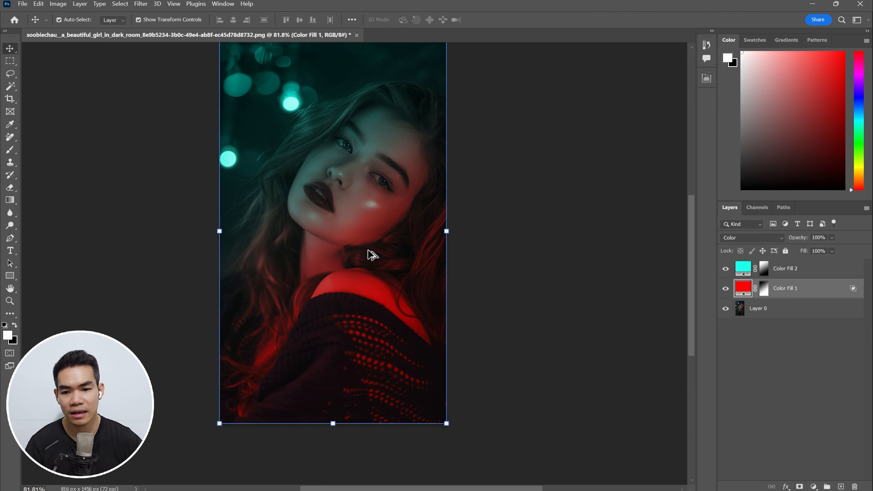
scroll(366, 244, up, 3)
drag(364, 162, 389, 225)
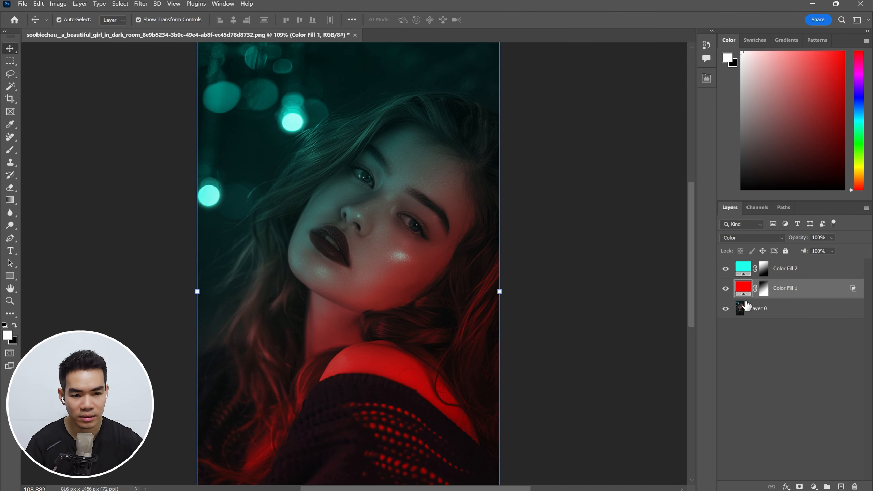
click(800, 275)
double_click(849, 275)
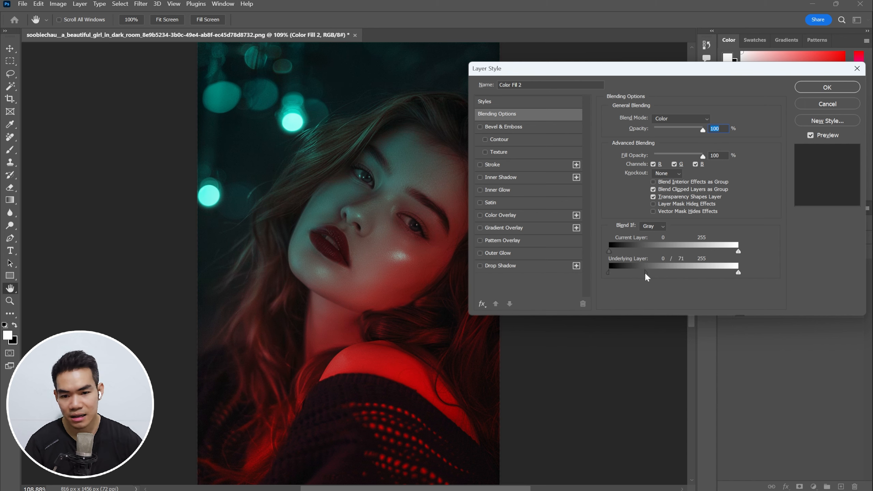
drag(639, 272, 627, 273)
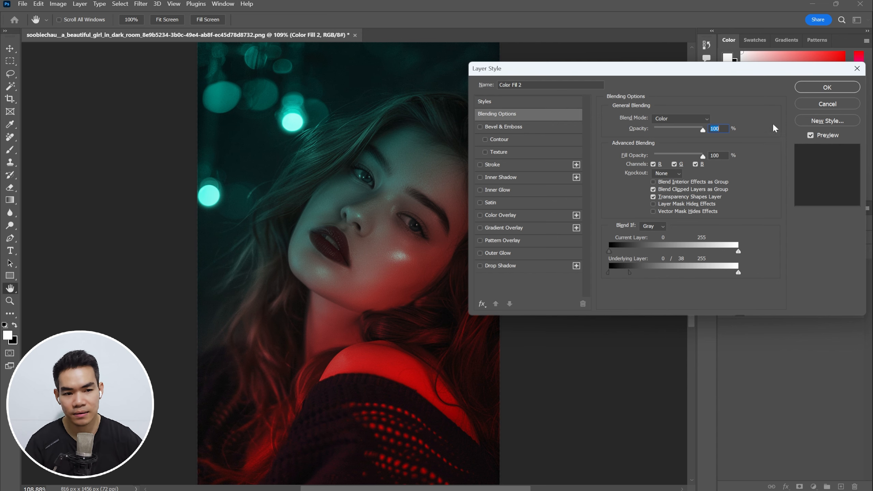
click(821, 90)
Lower the red fill layer's opacity to 70% and deselect the layer
scroll(486, 237, down, 3)
scroll(474, 244, up, 2)
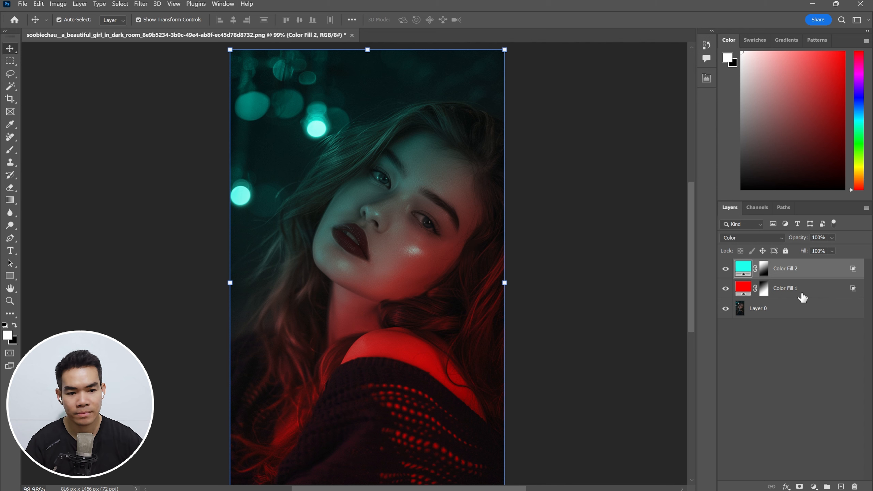
click(811, 290)
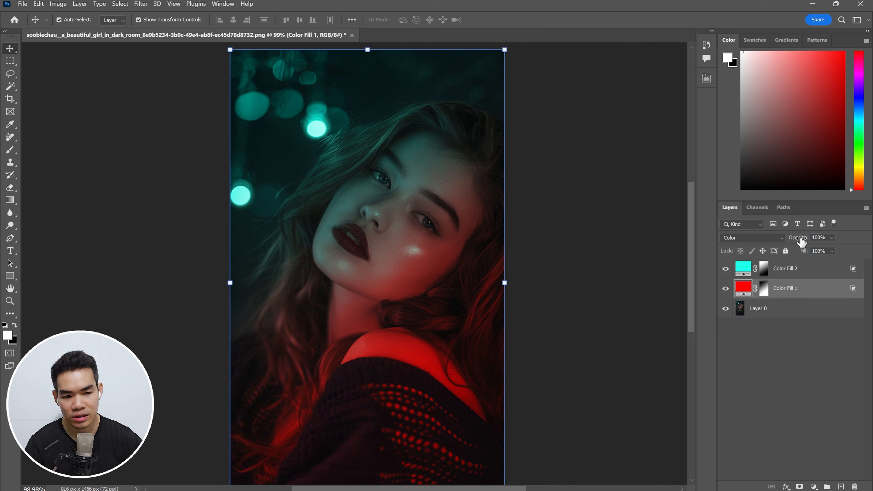
mouse_move(801, 242)
mouse_down()
mouse_move(773, 244)
mouse_move(803, 241)
mouse_up()
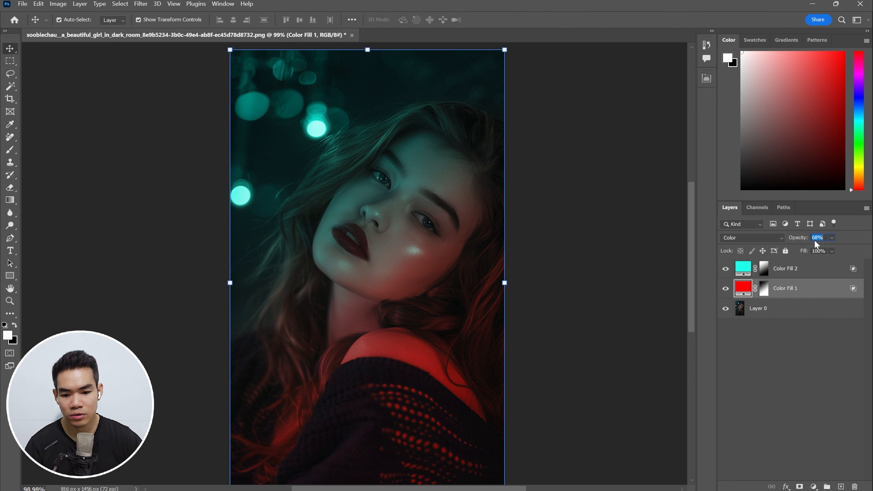
click(800, 343)
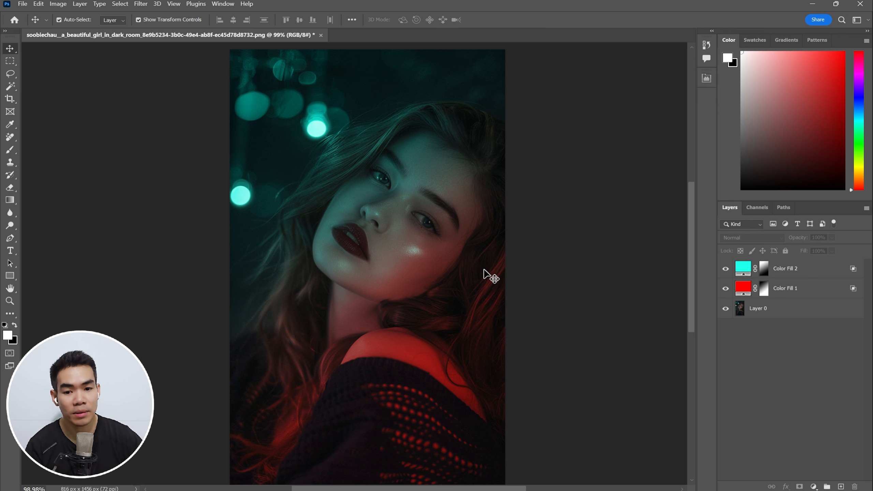
Activate the red fill's layer mask for painting on the face with a 75 px Brush
scroll(409, 260, up, 3)
scroll(400, 253, up, 1)
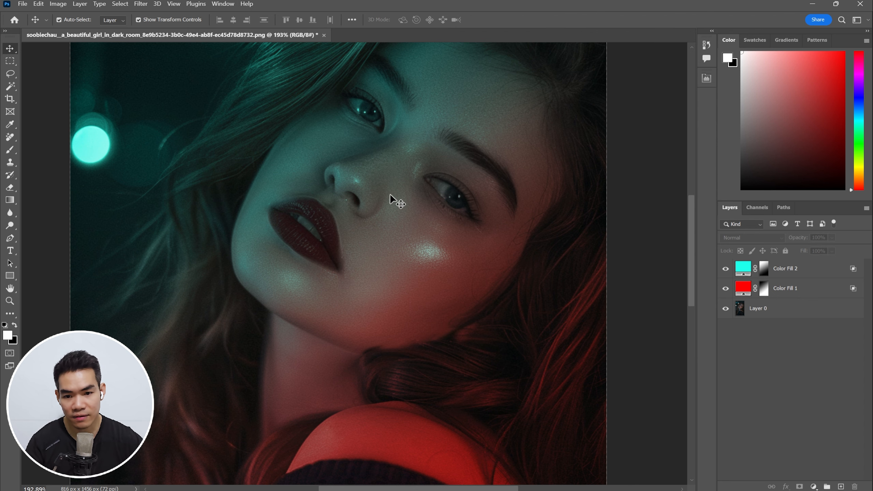
scroll(406, 184, up, 1)
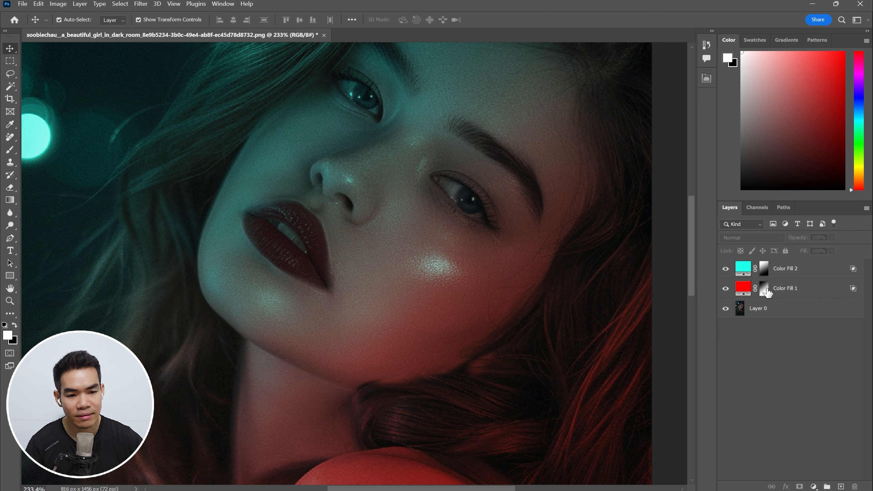
click(763, 289)
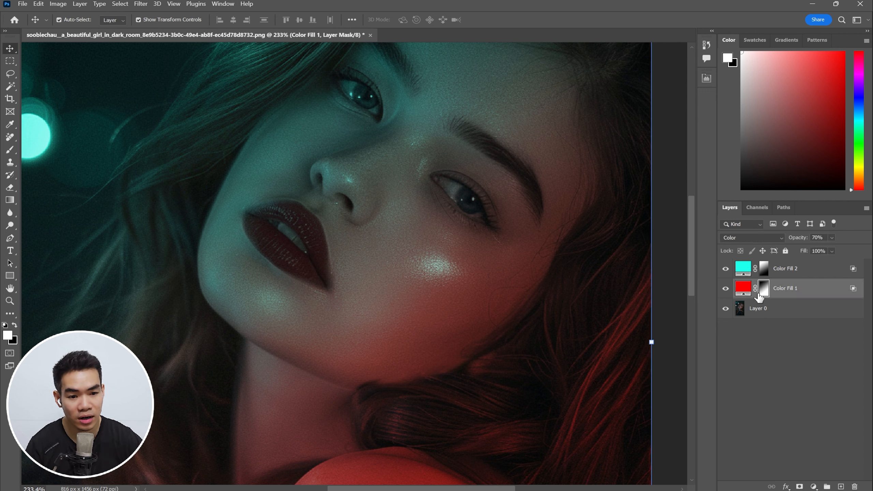
click(13, 152)
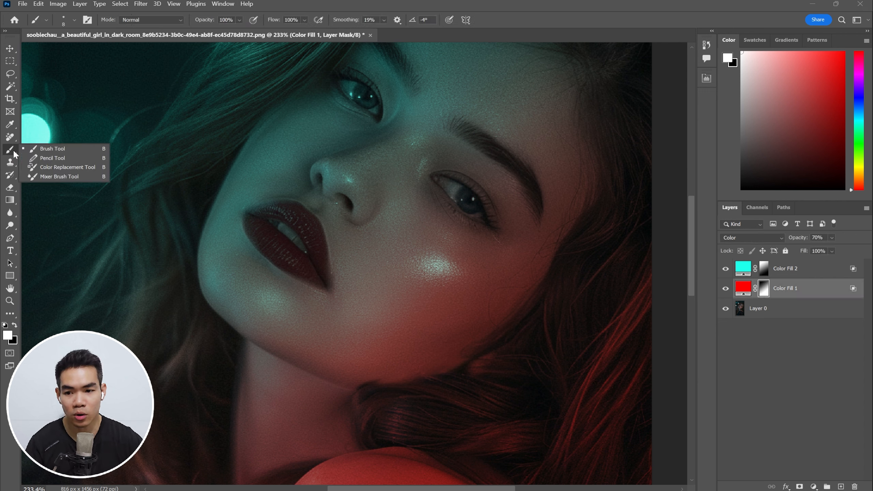
click(58, 150)
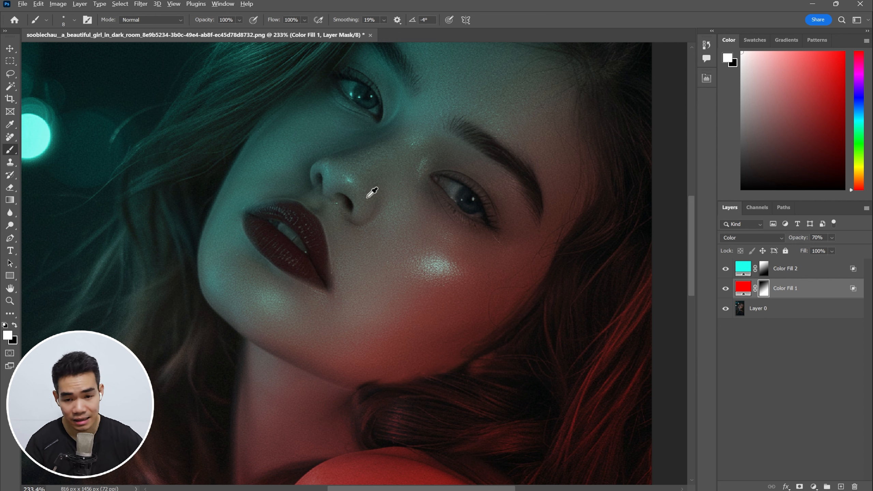
mouse_move(368, 195)
mouse_down()
mouse_move(434, 197)
mouse_move(416, 205)
mouse_move(399, 202)
mouse_move(398, 193)
mouse_up()
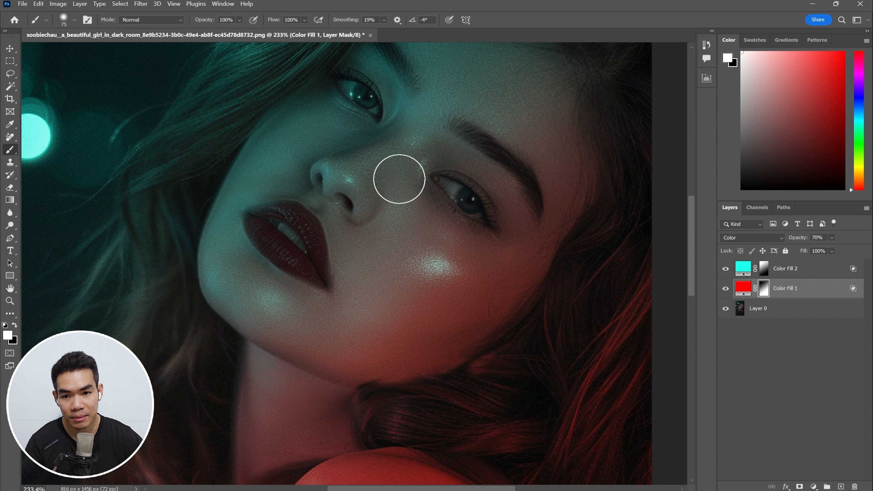
Try a white brush stroke at 100% flow across the cheek on the red fill's mask, and undo it
click(275, 21)
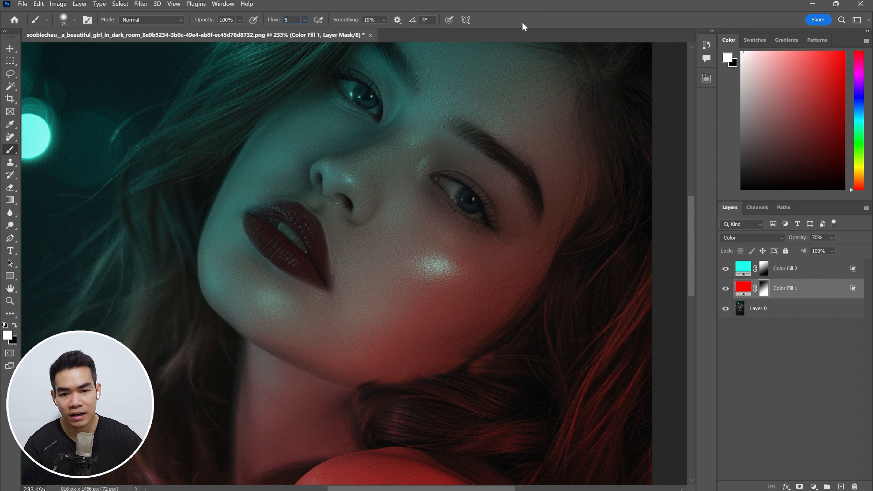
key(Return)
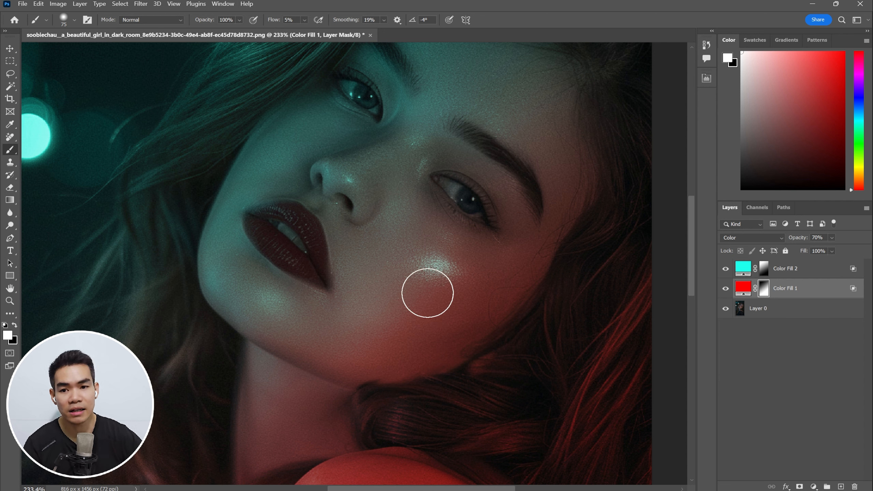
drag(270, 22, 701, 33)
mouse_move(443, 198)
mouse_down()
mouse_move(375, 305)
mouse_move(356, 285)
mouse_up()
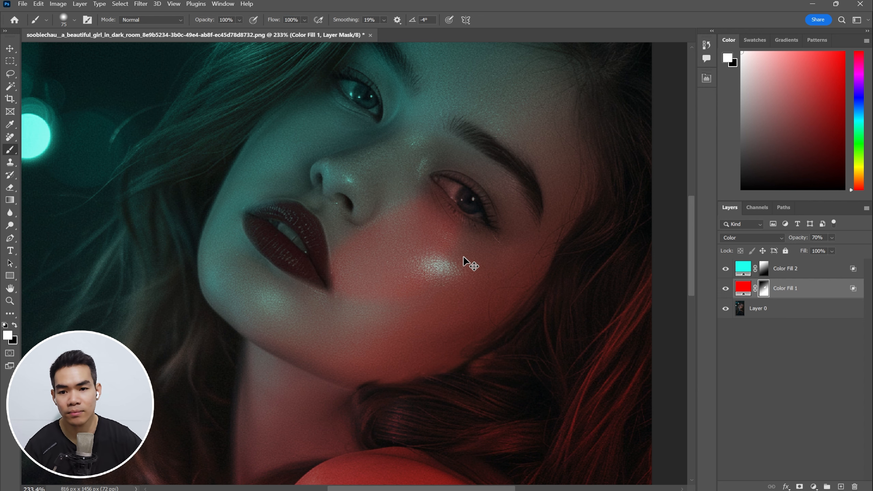
key(ctrl+z)
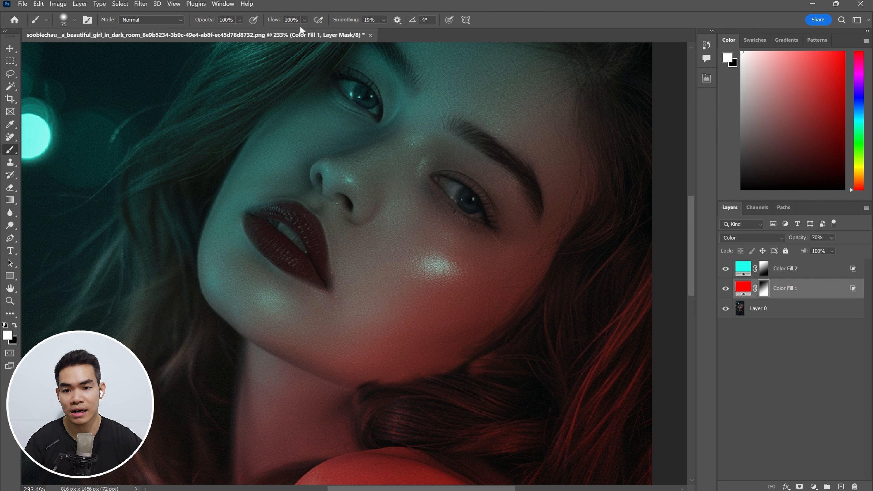
Set the brush flow to 10% and enlarge the brush to 106 px
text(5)
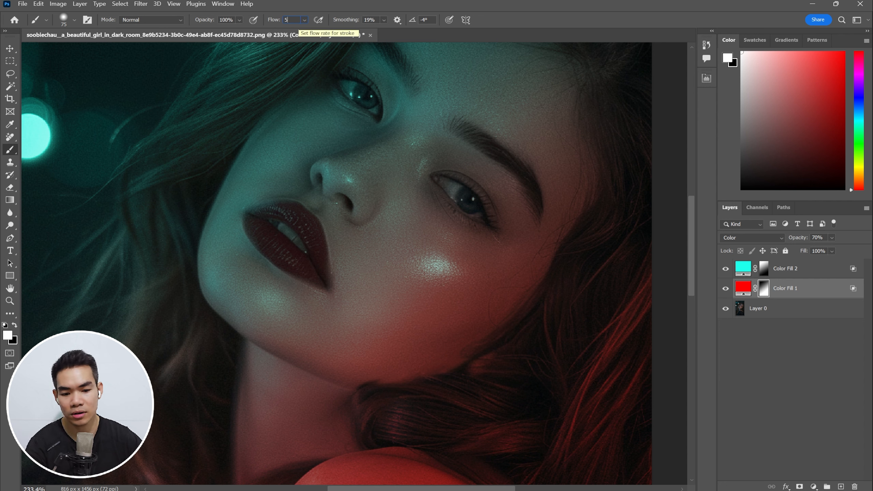
key(BackSpace)
text(10)
key(Return)
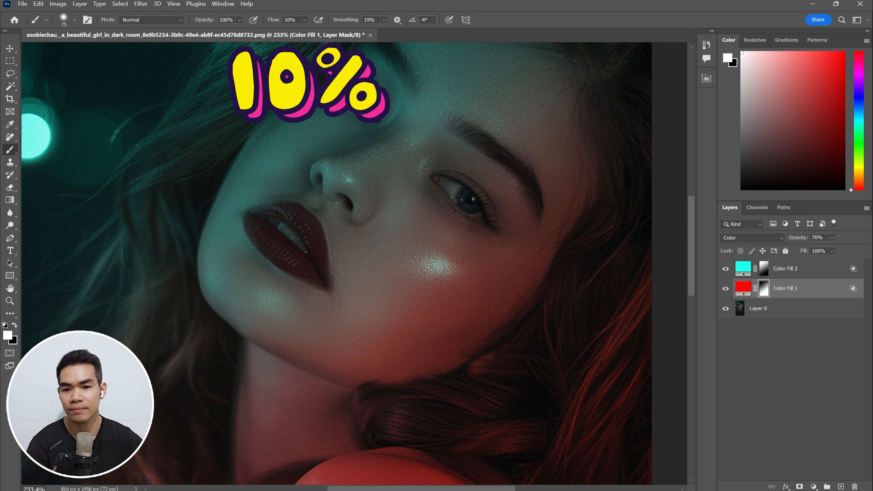
mouse_move(408, 263)
mouse_down()
mouse_move(456, 258)
mouse_move(436, 259)
mouse_up()
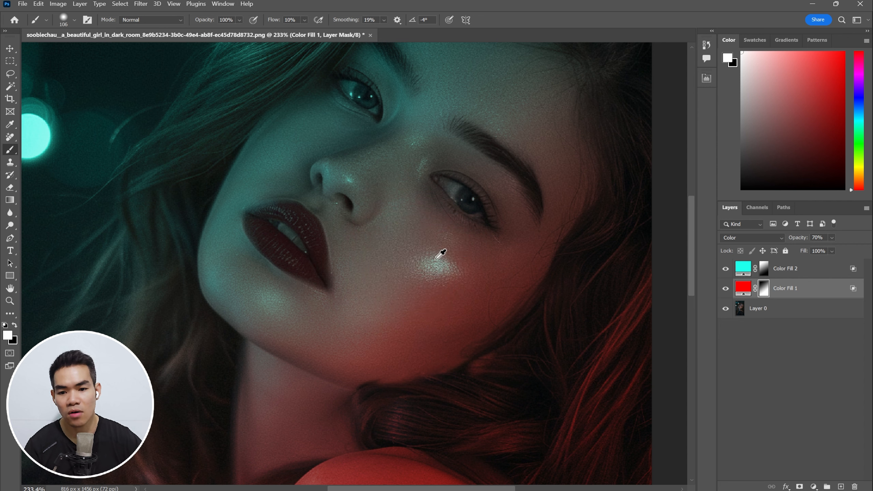
Paint white on the red fill's mask over the cheek, jaw, eye area and forehead to extend the red light
mouse_move(429, 210)
mouse_down()
mouse_move(390, 234)
mouse_move(416, 214)
mouse_move(392, 269)
mouse_move(455, 255)
mouse_move(336, 323)
mouse_move(327, 294)
mouse_move(284, 327)
mouse_move(320, 277)
mouse_move(281, 359)
mouse_up()
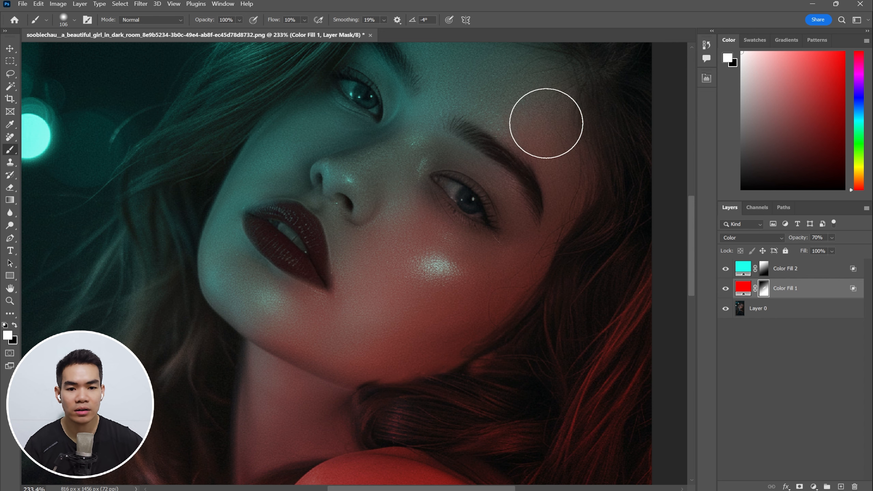
mouse_move(547, 123)
mouse_down()
mouse_move(501, 143)
mouse_move(567, 95)
mouse_move(572, 170)
mouse_move(551, 103)
mouse_move(531, 106)
mouse_move(417, 208)
mouse_move(495, 242)
mouse_move(512, 186)
mouse_move(431, 156)
mouse_move(464, 125)
mouse_move(587, 96)
mouse_up()
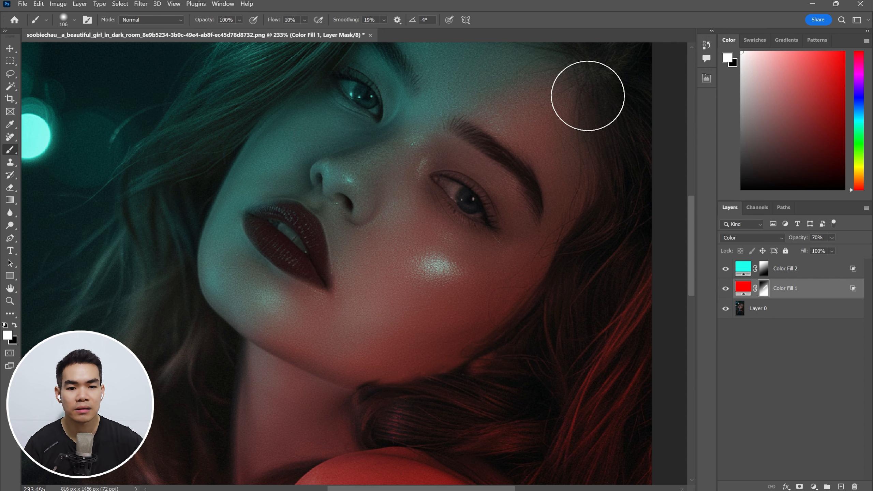
drag(498, 155, 384, 250)
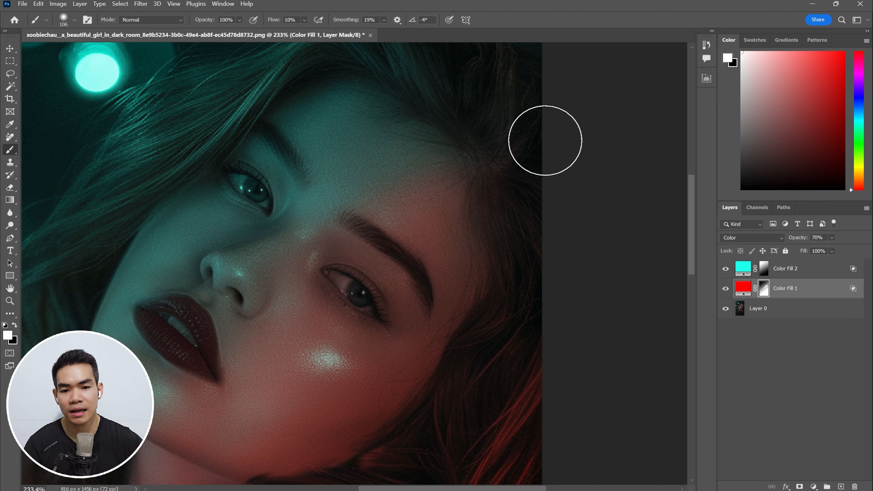
scroll(516, 290, down, 5)
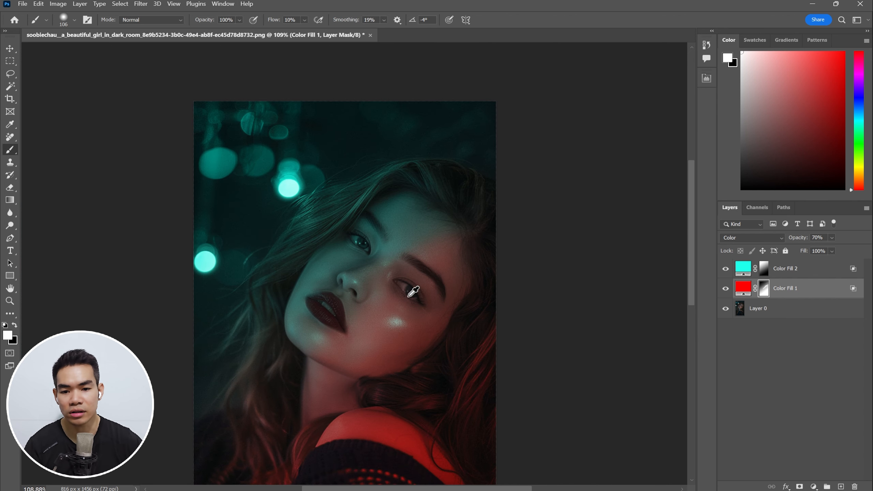
scroll(413, 291, up, 5)
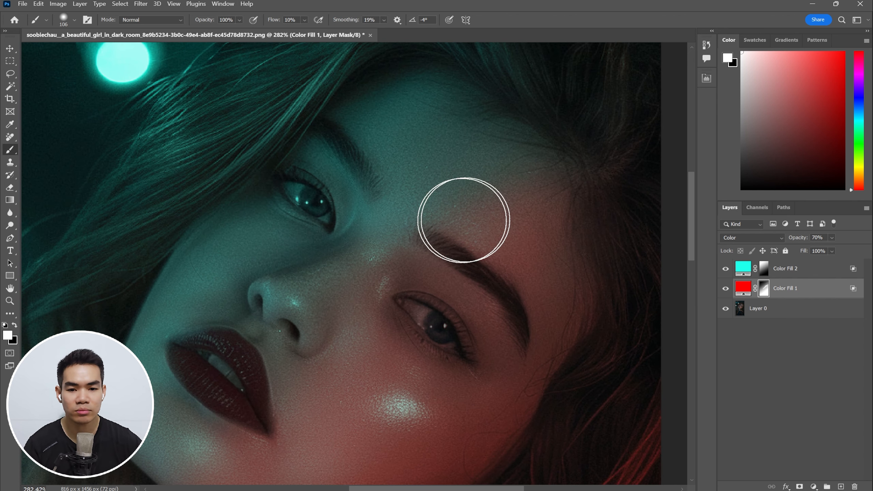
drag(464, 220, 314, 315)
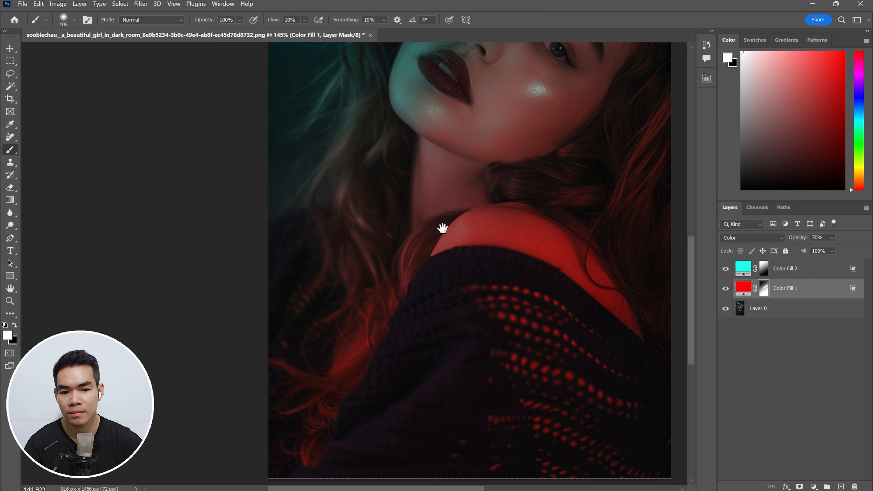
Paint black on the red fill's mask with a 120 px brush over the hair ends beside the sweater, and compare with the fill hidden
drag(442, 228, 437, 260)
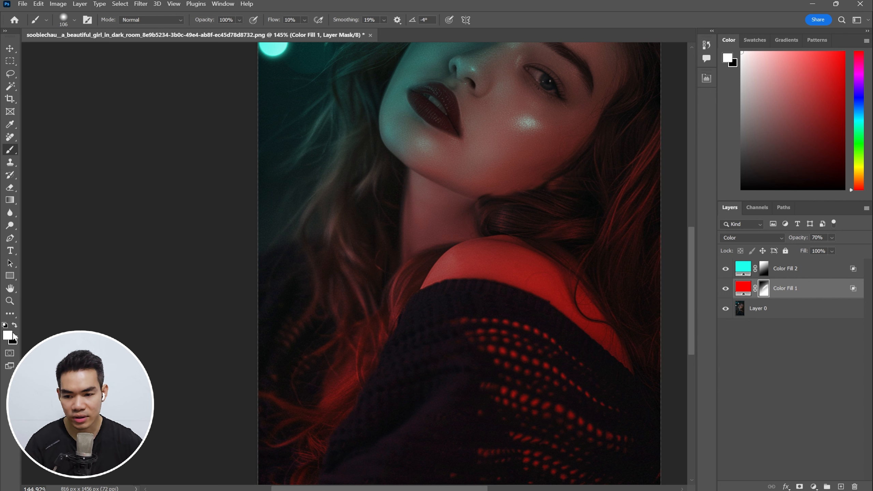
key(x)
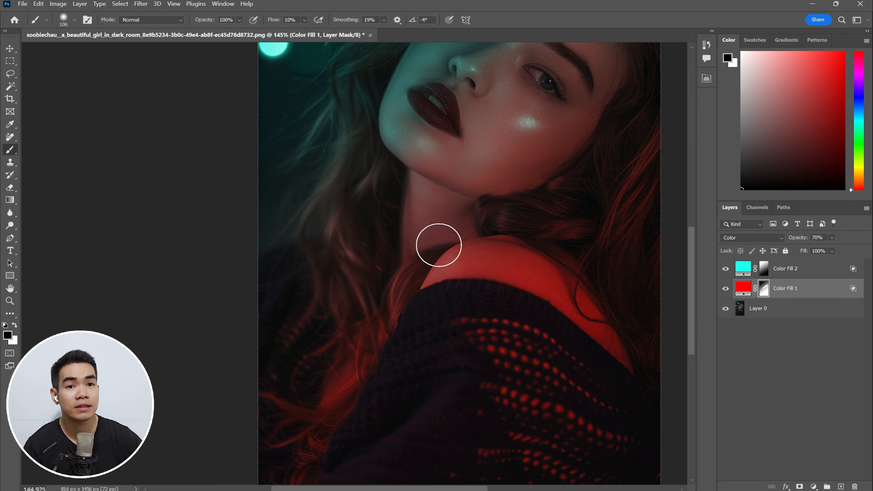
key(x)
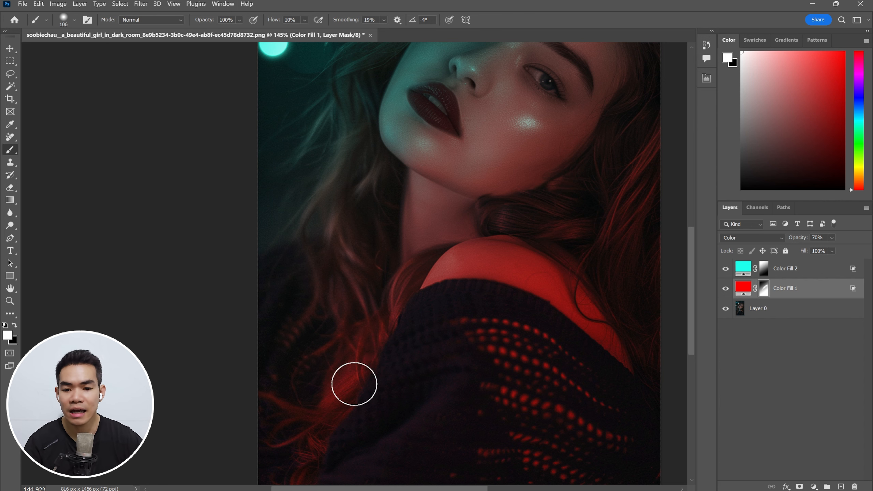
mouse_move(386, 258)
mouse_down()
mouse_move(390, 371)
mouse_move(360, 400)
mouse_move(337, 406)
mouse_move(375, 327)
mouse_move(401, 314)
mouse_move(372, 363)
mouse_move(369, 343)
mouse_move(340, 352)
mouse_up()
click(14, 325)
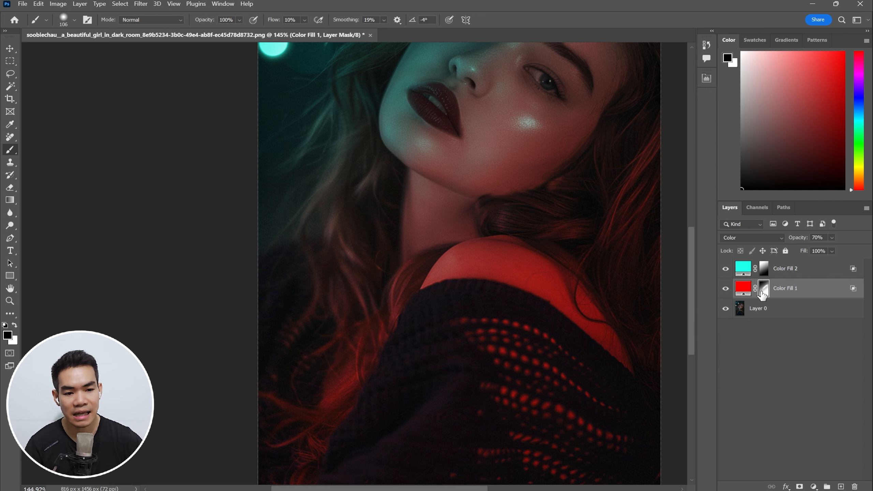
drag(428, 332, 453, 282)
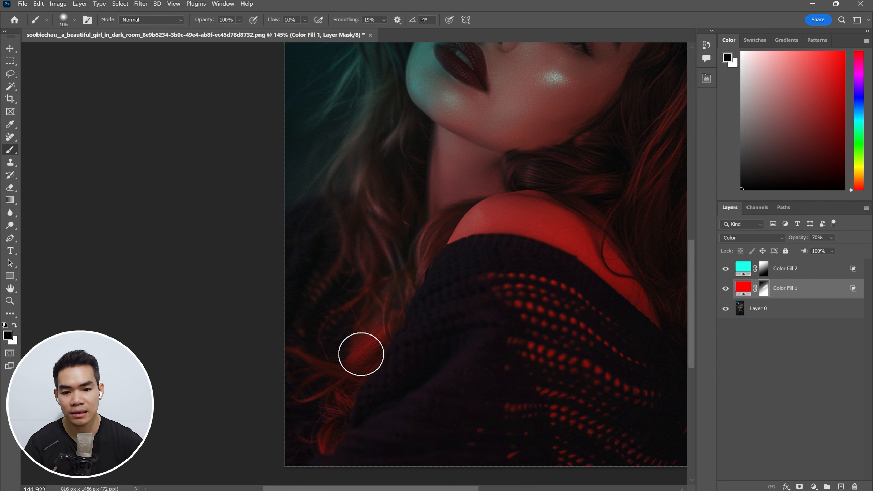
alt+right_click(343, 341)
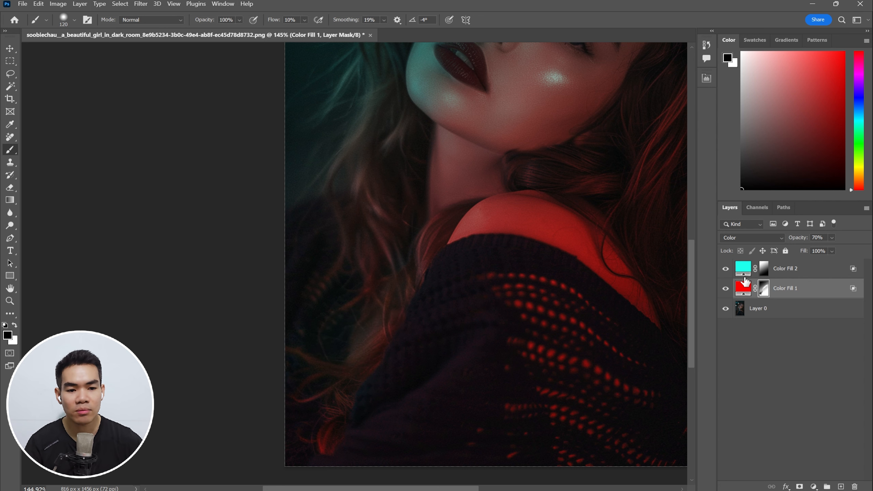
click(726, 288)
click(725, 290)
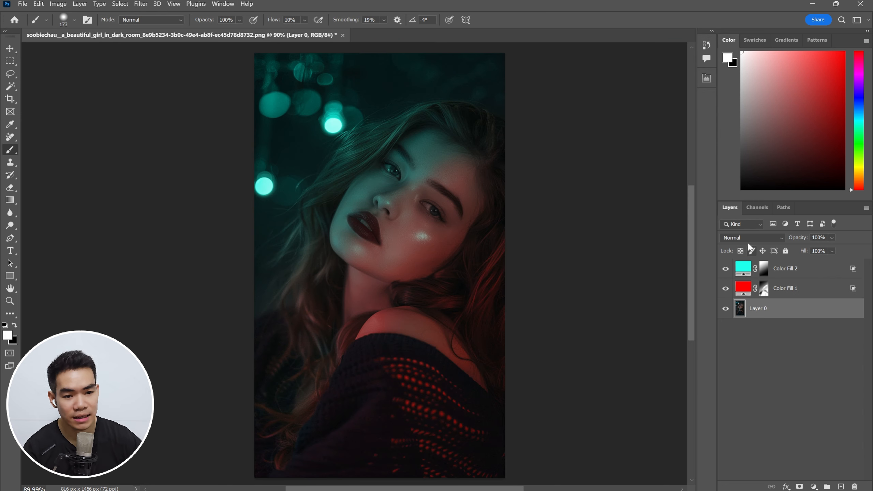
Change the cyan fill's color to purple #cc1dff by shifting its hue to 287°
double_click(744, 272)
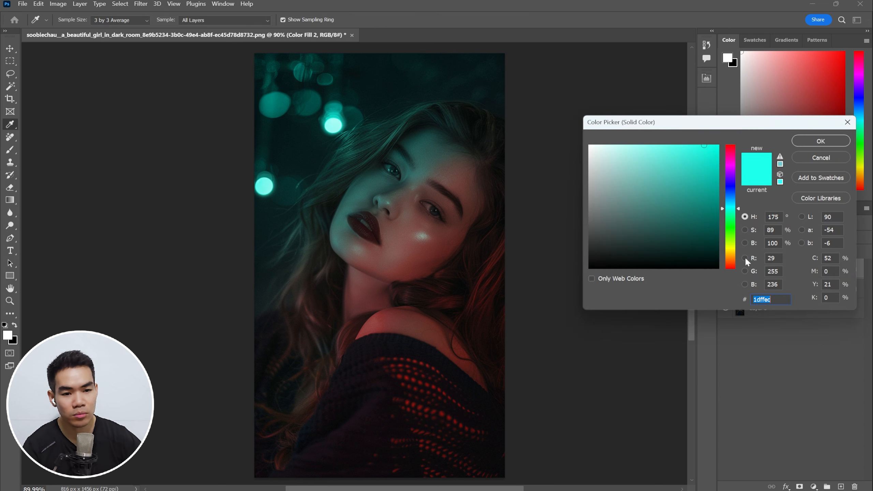
drag(736, 209, 732, 242)
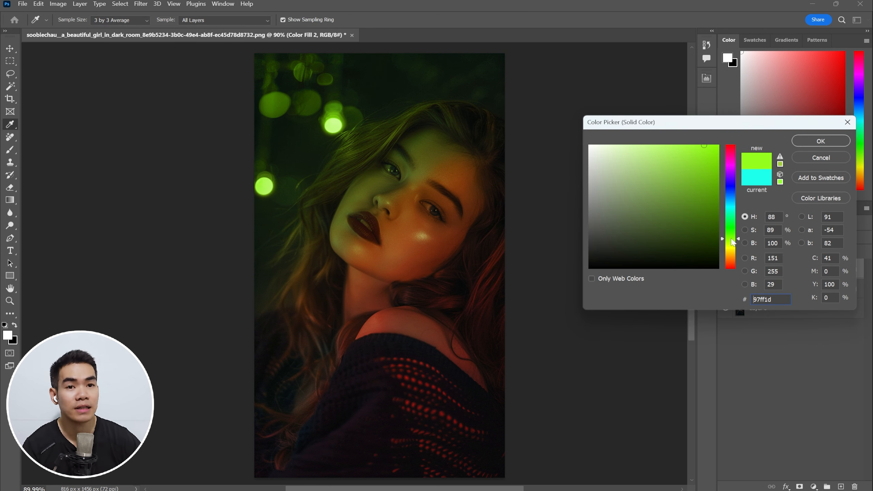
drag(733, 243, 732, 174)
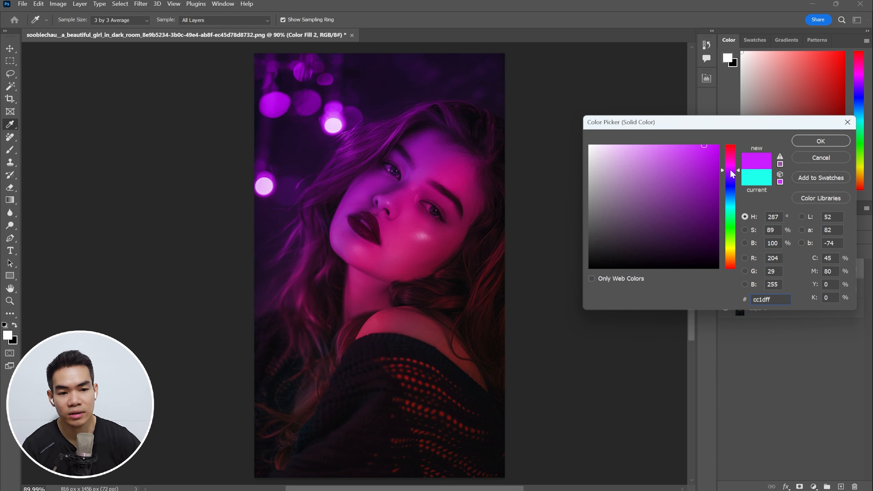
click(821, 141)
Change the red fill's color to orange, about #ffa200, by shifting its hue to about 38°
double_click(741, 289)
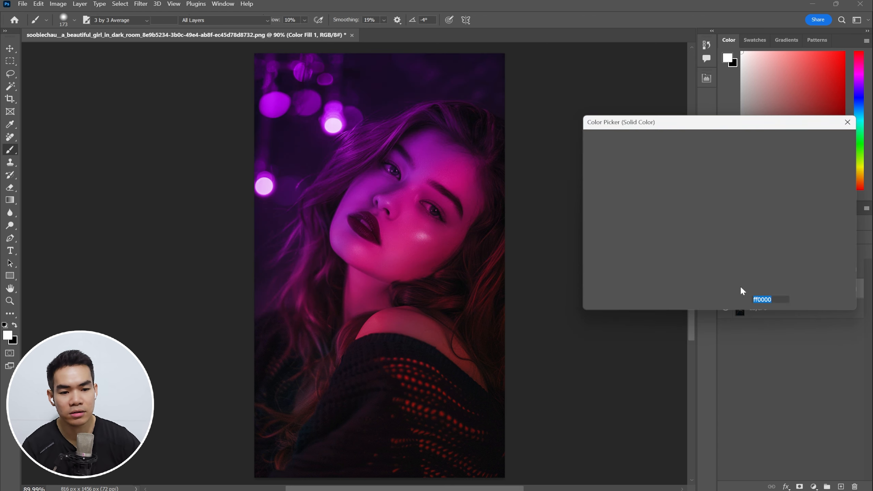
drag(735, 227, 735, 256)
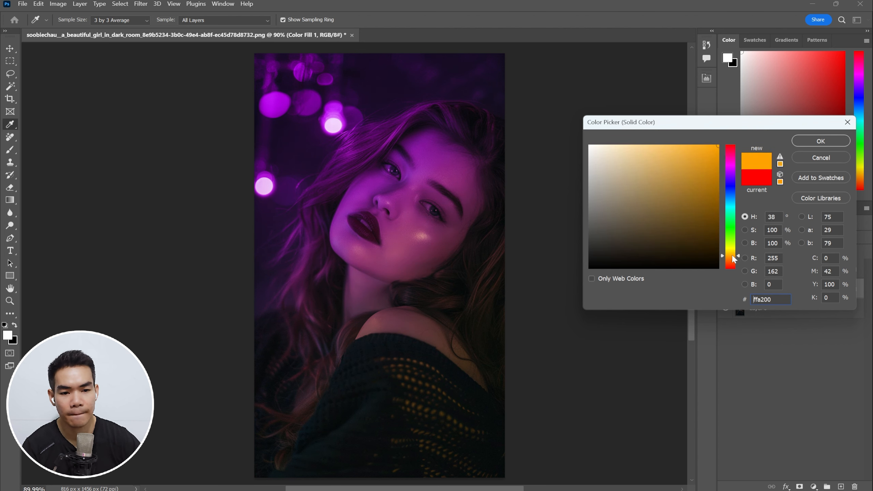
click(821, 141)
Reduce the purple fill color's saturation to 56%, giving the softer purple #df70ff
click(743, 272)
double_click(745, 272)
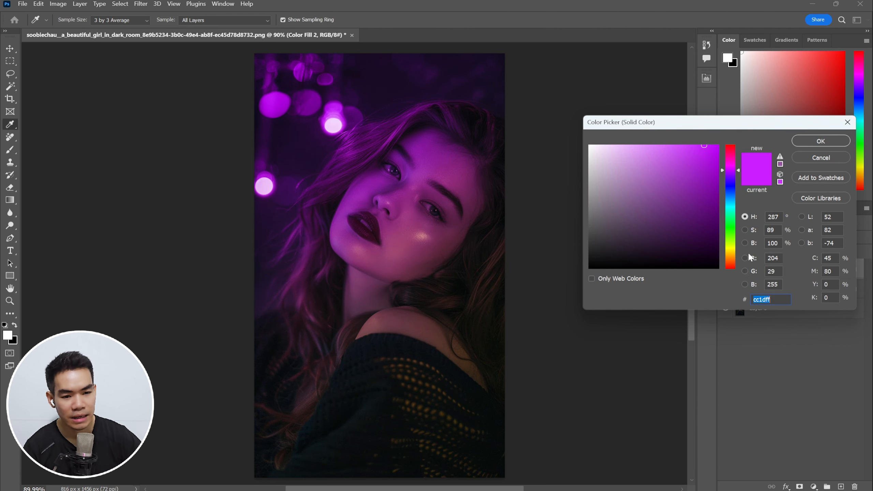
click(745, 230)
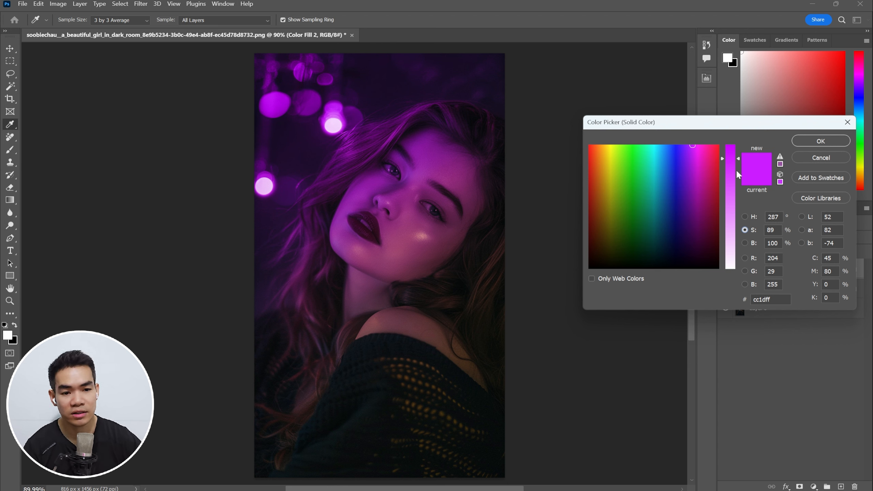
drag(734, 161, 740, 213)
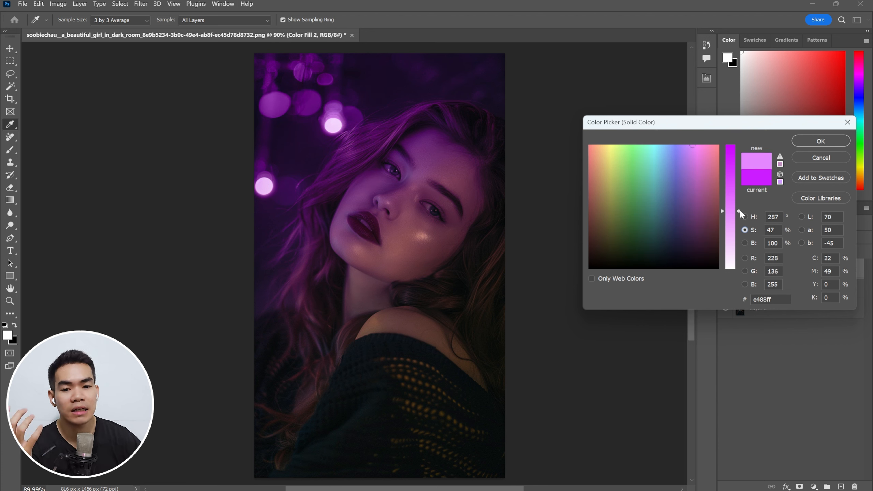
click(739, 209)
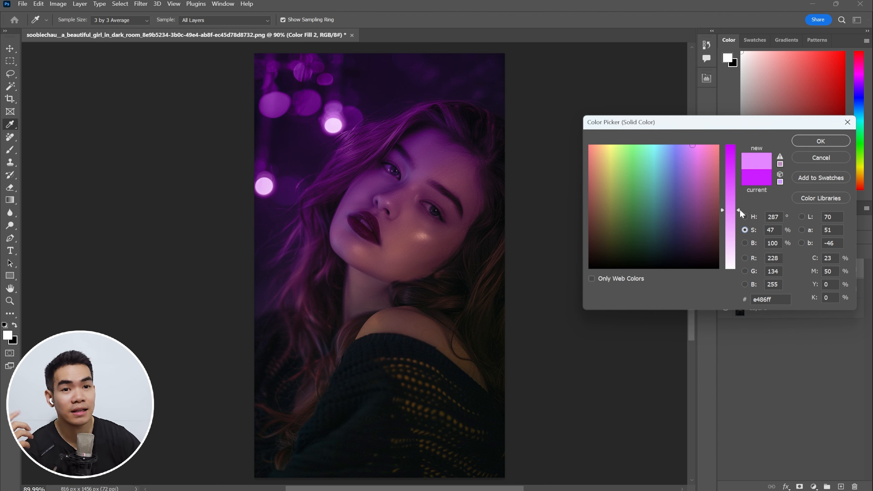
drag(739, 208, 738, 201)
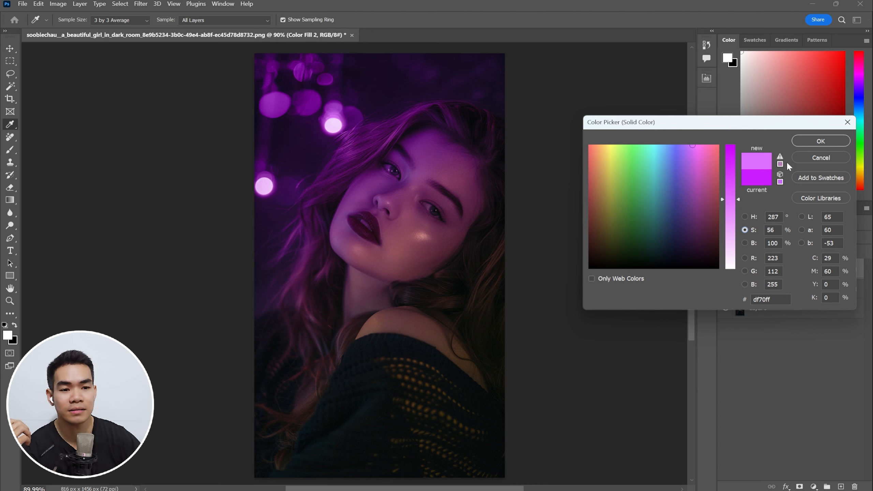
click(820, 141)
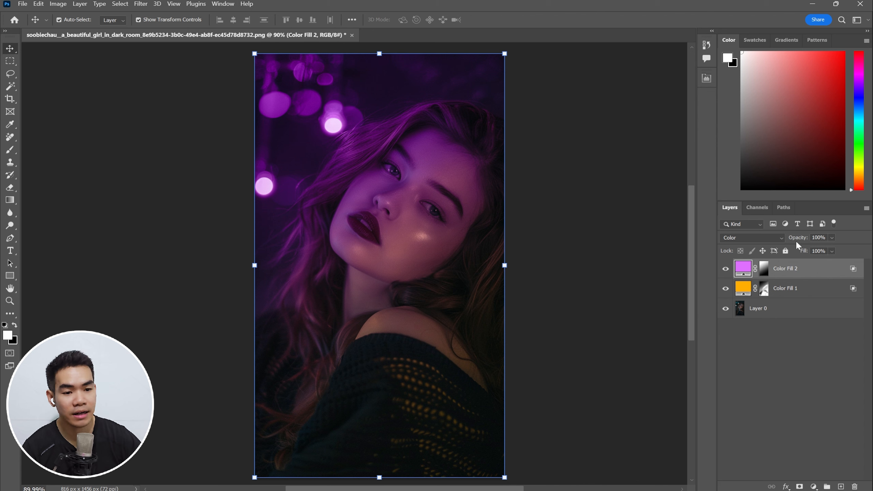
Lower the purple fill layer's opacity to 70% to match the orange fill, and deselect the layer
drag(799, 238, 785, 238)
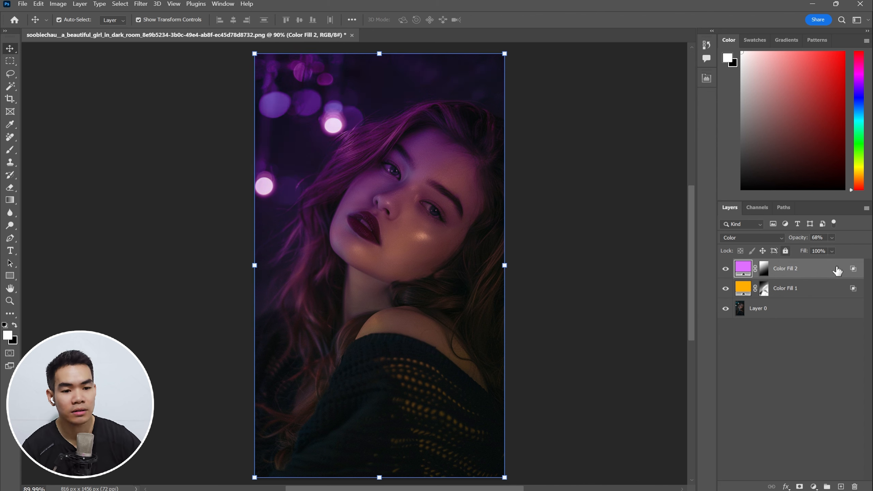
click(823, 292)
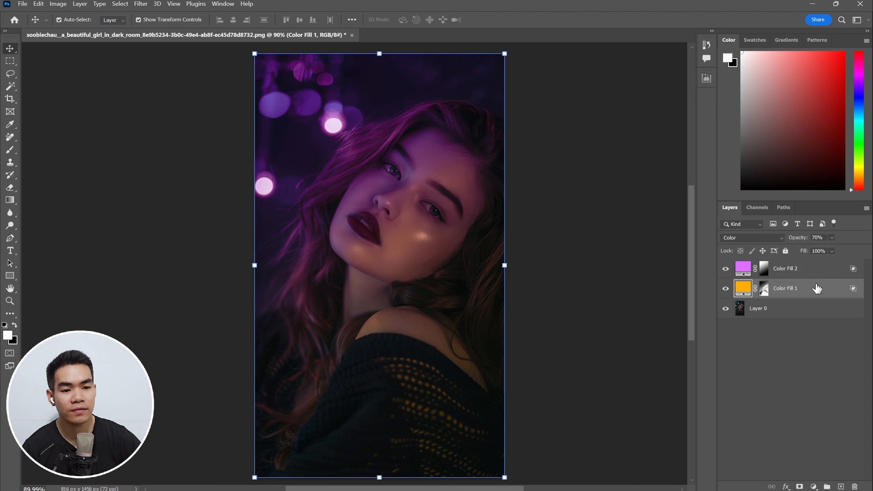
click(801, 270)
drag(798, 239, 804, 239)
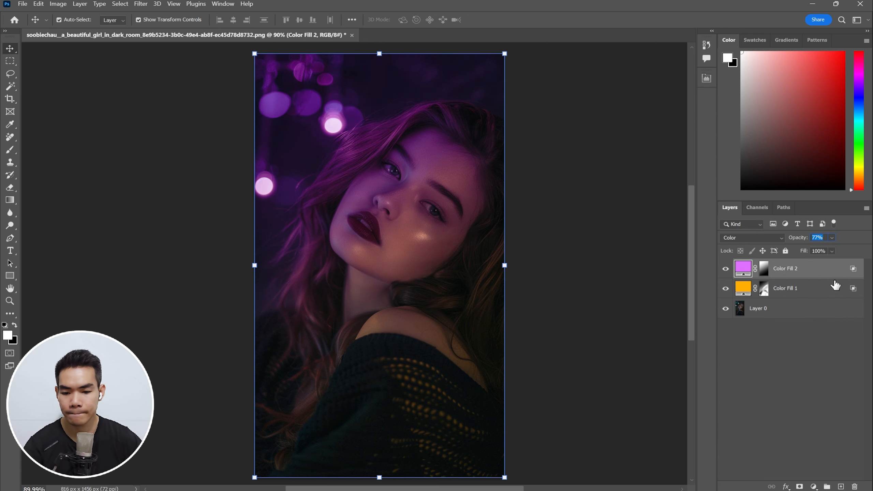
text(70)
key(Return)
click(588, 267)
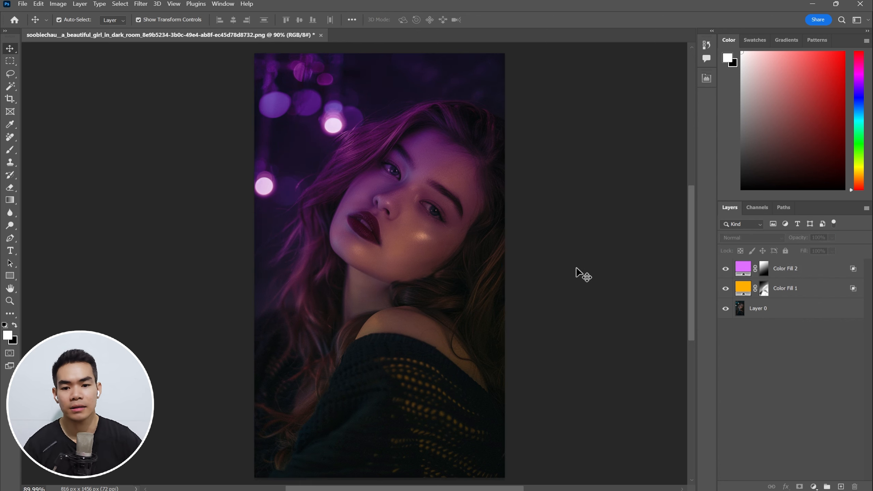
Compare the portrait before and after by temporarily hiding both color fills and showing them again
key(ctrl+minus)
key(ctrl+0)
alt+click(726, 309)
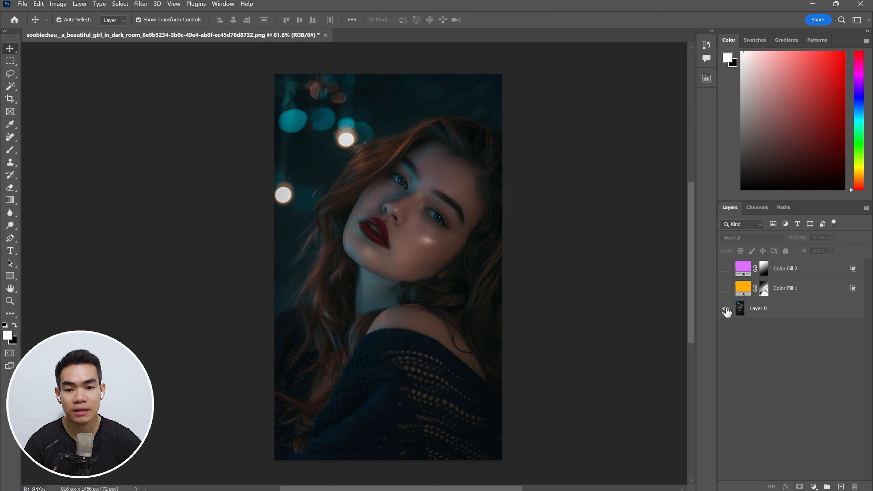
alt+click(726, 310)
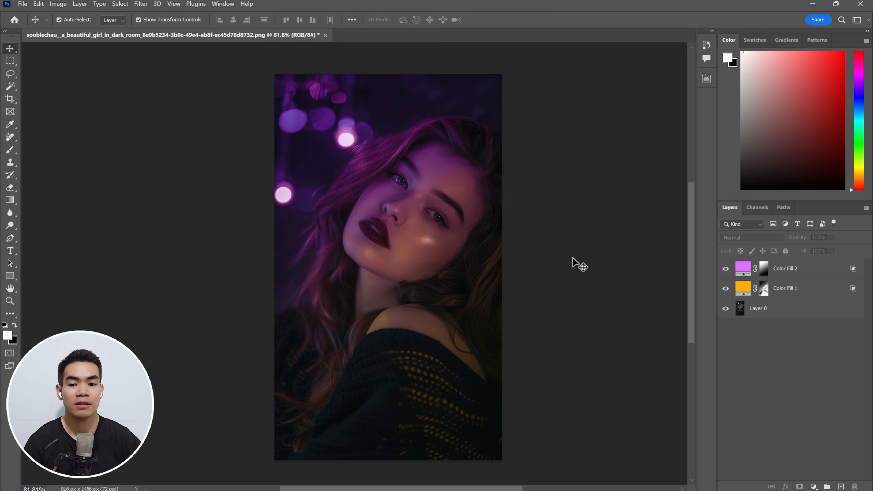